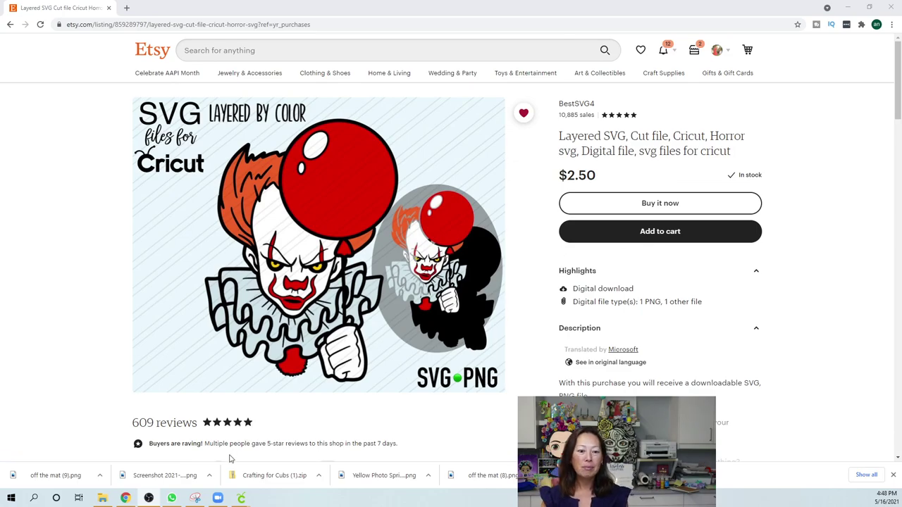
- Bring the Cricut Design Space window with the Pennywise design back to the front
{"action": "mouse_move", "coordinate": [241, 498]}
{"action": "left_click", "coordinate": [291, 472]}
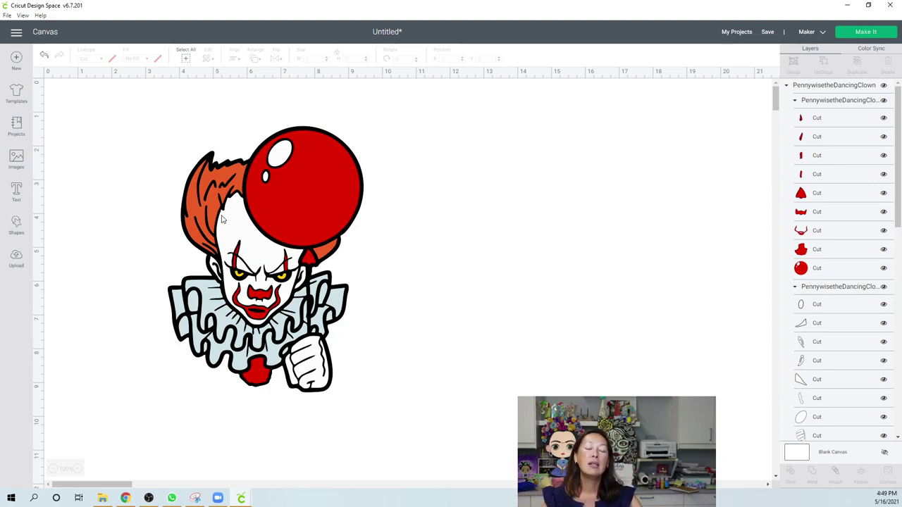
- Resize the Pennywise design to 29 in tall (about 21.3 in wide) and zoom out to view it
{"action": "left_click", "coordinate": [286, 179]}
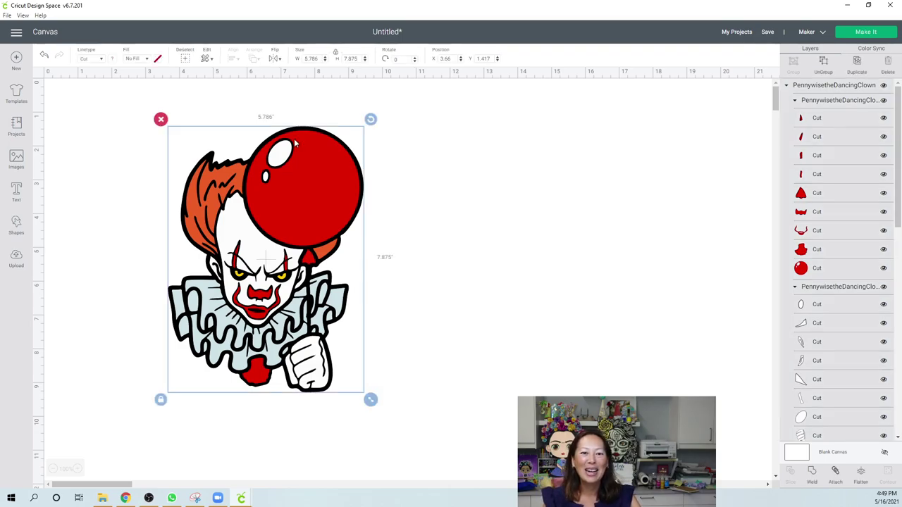
{"action": "left_click", "coordinate": [352, 59]}
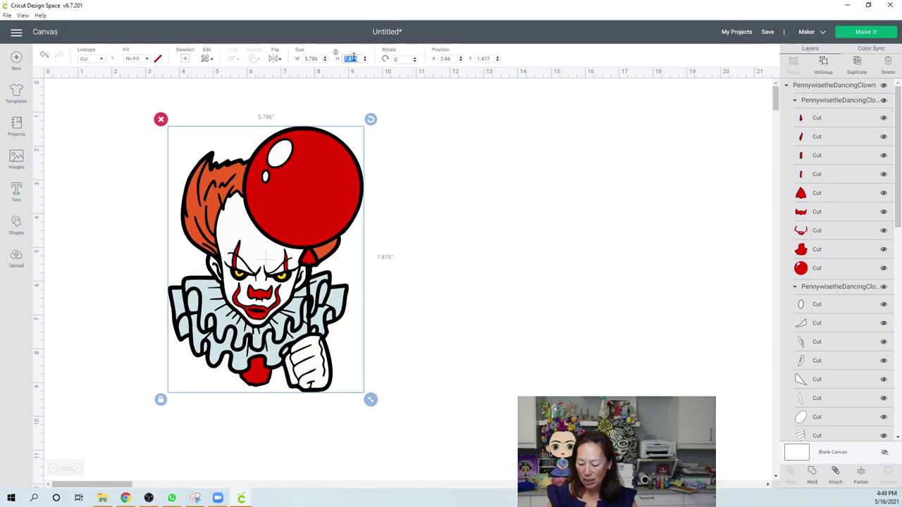
{"action": "type", "text": "29"}
{"action": "key", "text": "Tab"}
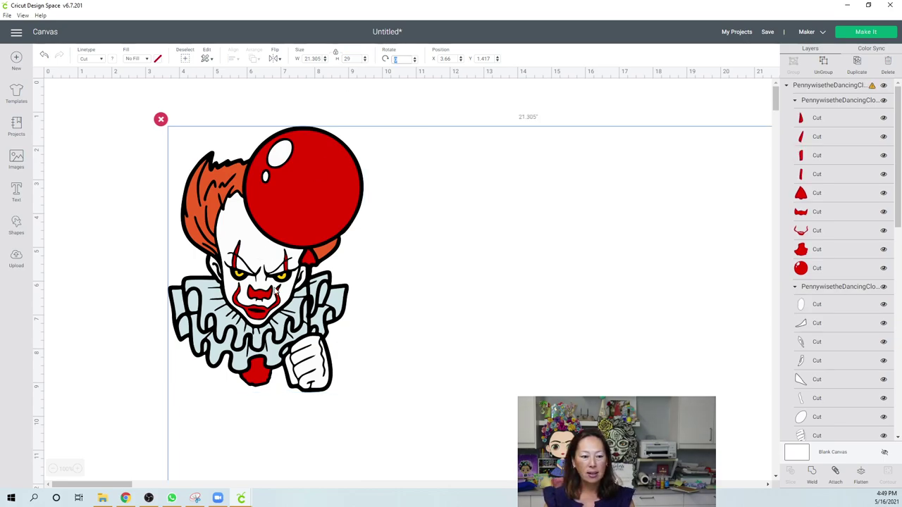
{"action": "left_click", "coordinate": [53, 469]}
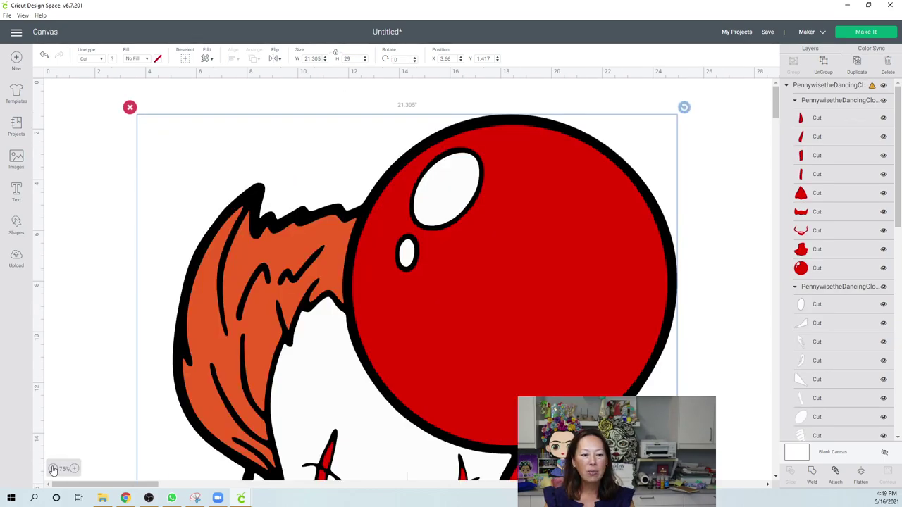
{"action": "left_click", "coordinate": [53, 469]}
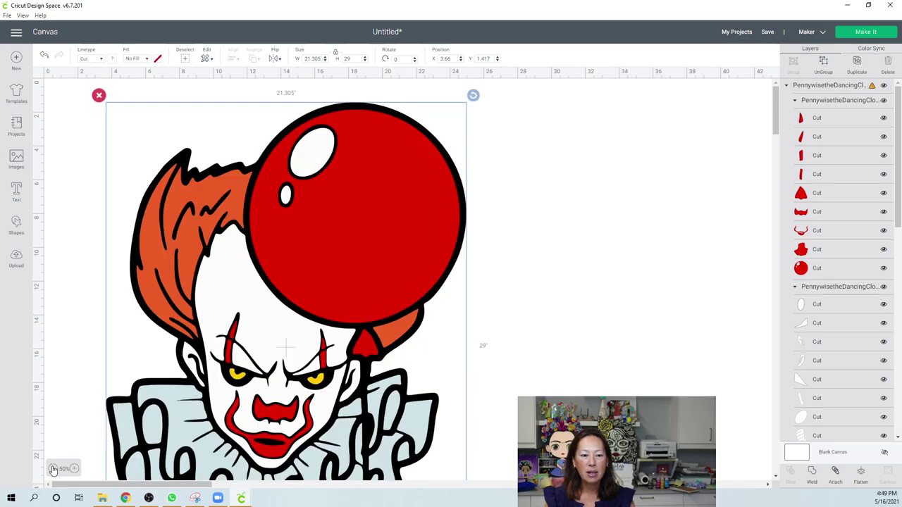
{"action": "left_click", "coordinate": [53, 469]}
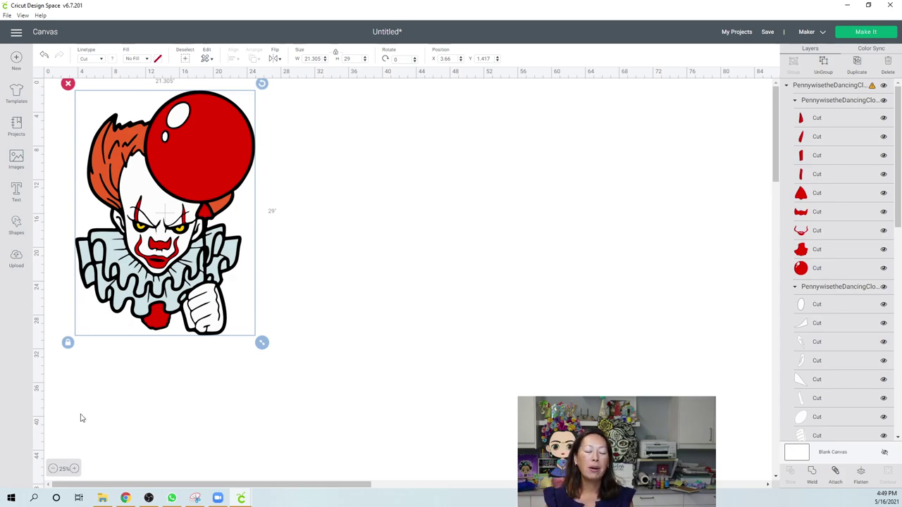
- Move the enlarged design toward the canvas centre and ungroup it into colour layers
{"action": "left_click_drag", "start_coordinate": [197, 138], "coordinate": [325, 181]}
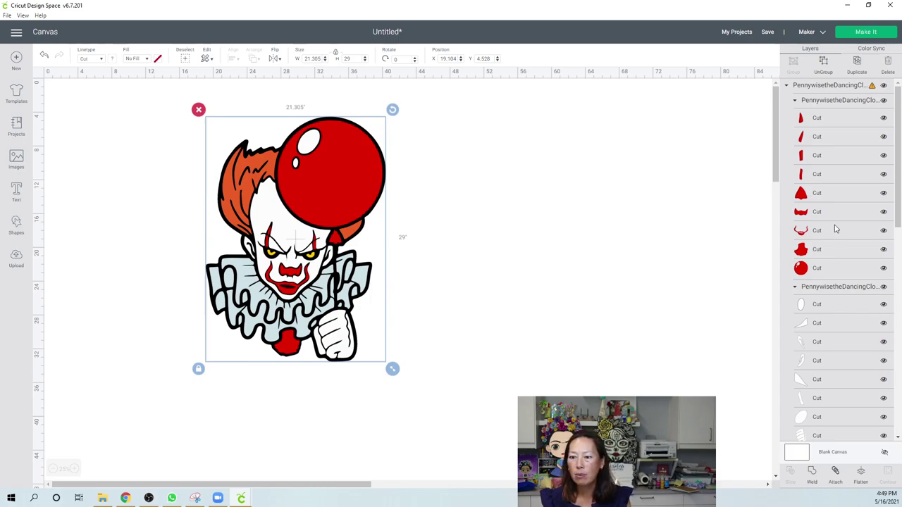
{"action": "scroll", "coordinate": [835, 229], "scroll_direction": "down", "scroll_amount": 5}
{"action": "scroll", "coordinate": [835, 231], "scroll_direction": "down", "scroll_amount": 8}
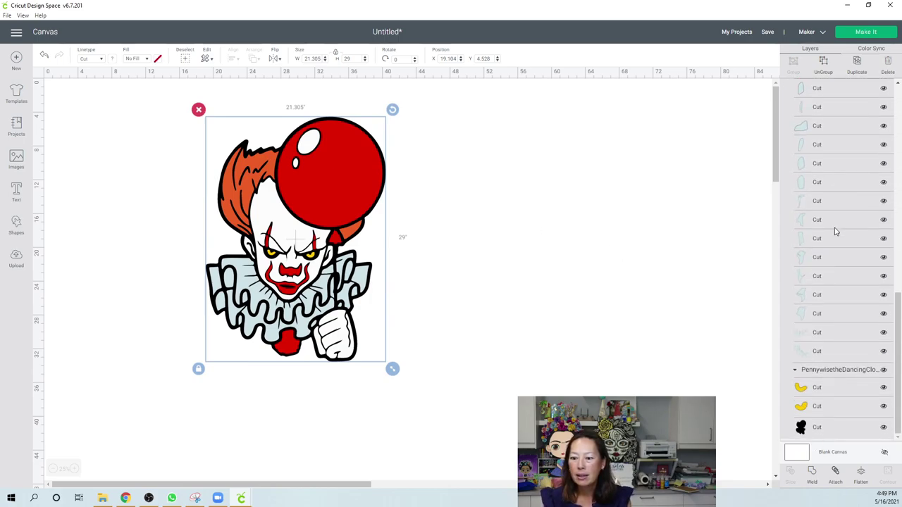
{"action": "scroll", "coordinate": [835, 231], "scroll_direction": "up", "scroll_amount": 5}
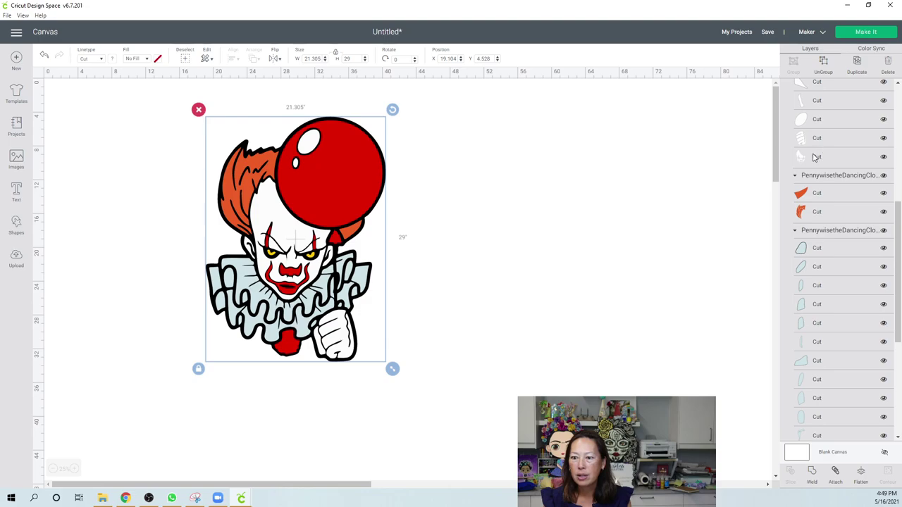
{"action": "left_click", "coordinate": [823, 64]}
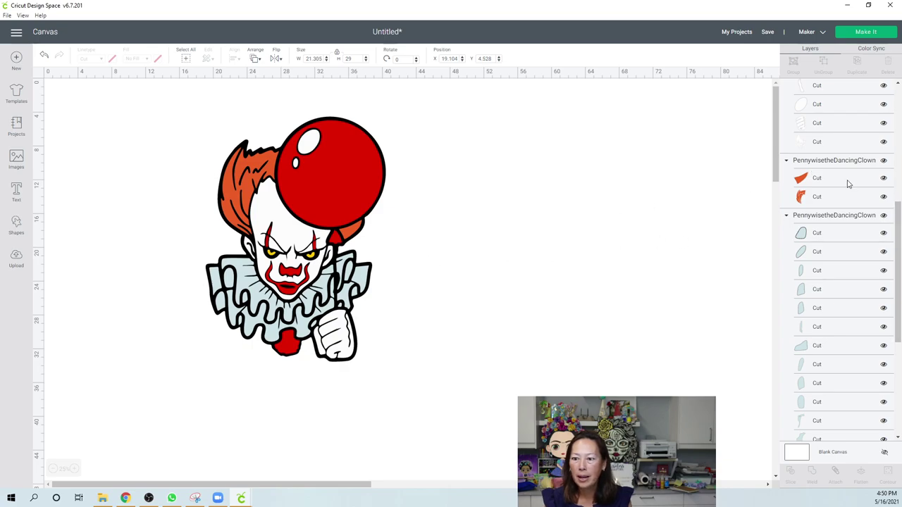
- Ungroup a nested layer group in the Layers panel and select the white face group
{"action": "scroll", "coordinate": [816, 181], "scroll_direction": "up", "scroll_amount": 3}
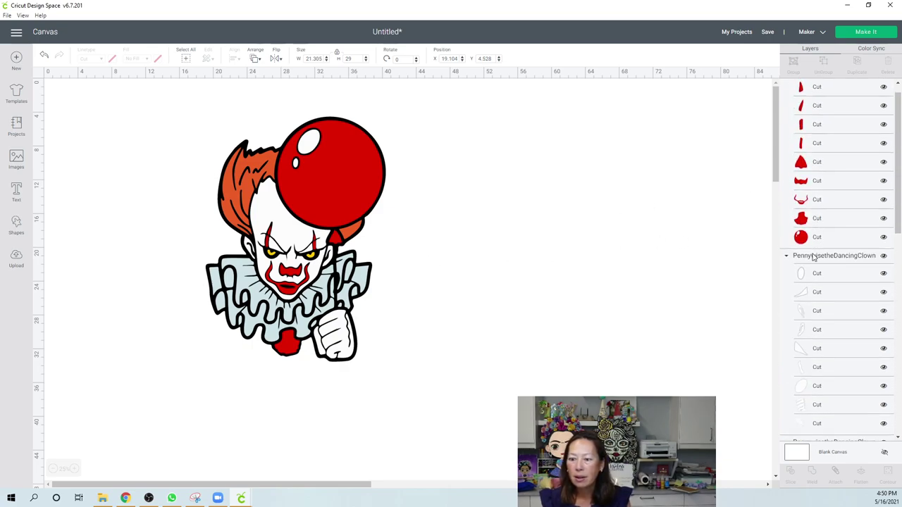
{"action": "left_click", "coordinate": [815, 255]}
{"action": "left_click", "coordinate": [822, 73]}
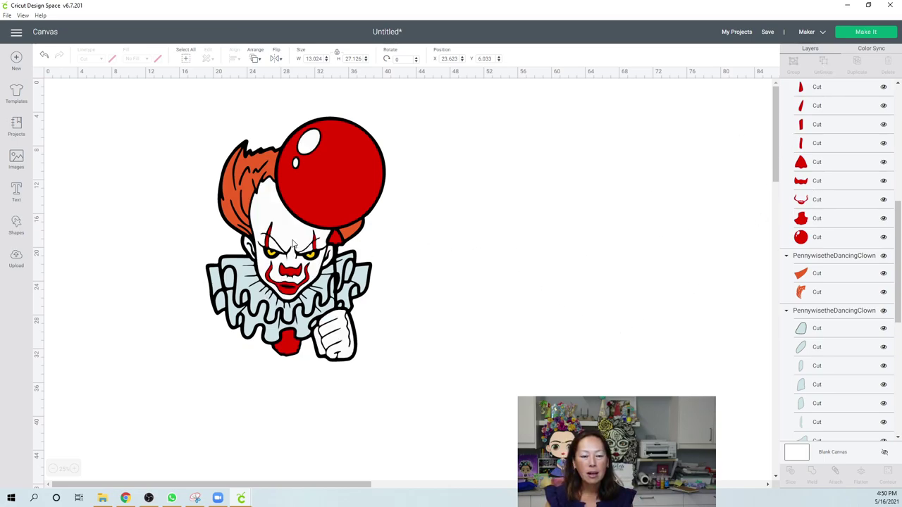
{"action": "scroll", "coordinate": [826, 269], "scroll_direction": "down", "scroll_amount": 8}
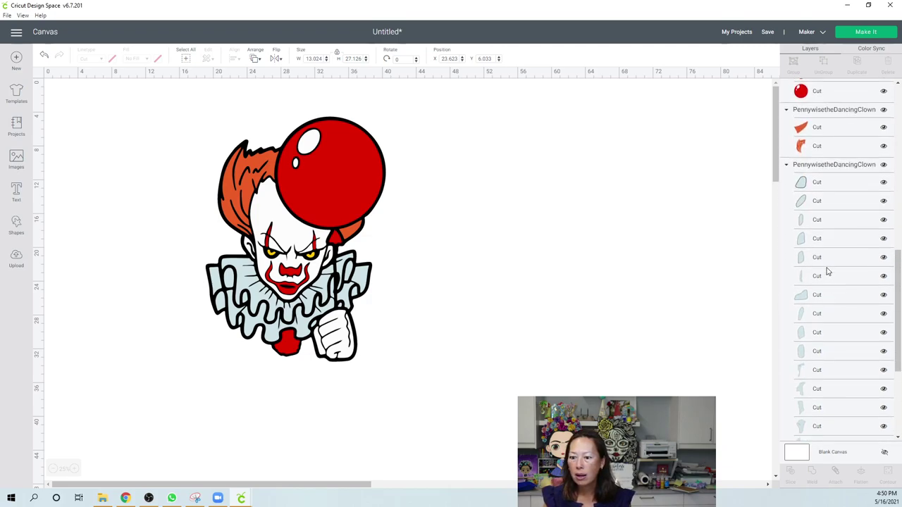
{"action": "scroll", "coordinate": [828, 272], "scroll_direction": "up", "scroll_amount": 15}
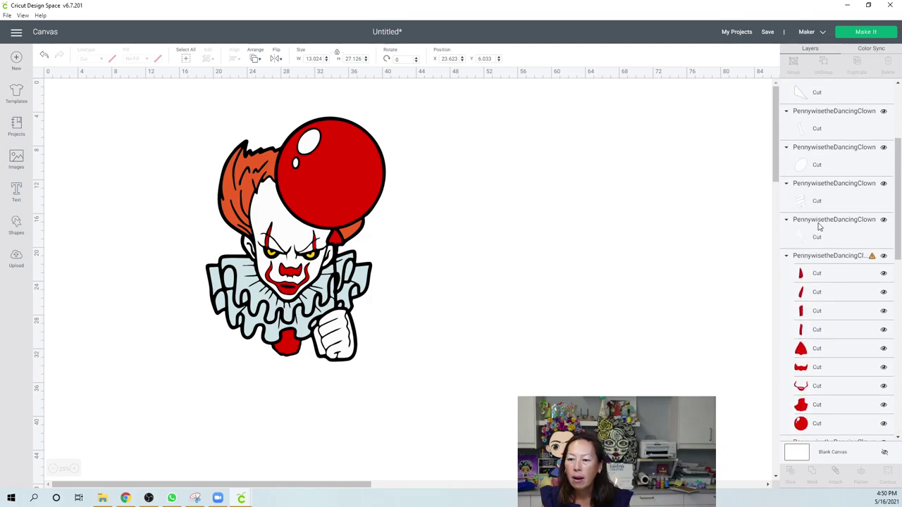
{"action": "left_click", "coordinate": [837, 232]}
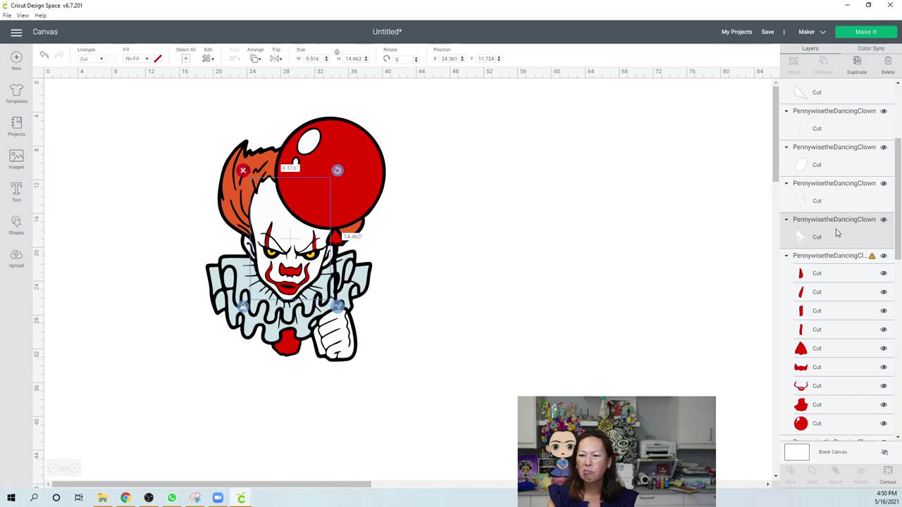
- Move the white face piece right of the clown and rotate it counter-clockwise
{"action": "left_click_drag", "start_coordinate": [322, 215], "coordinate": [509, 214]}
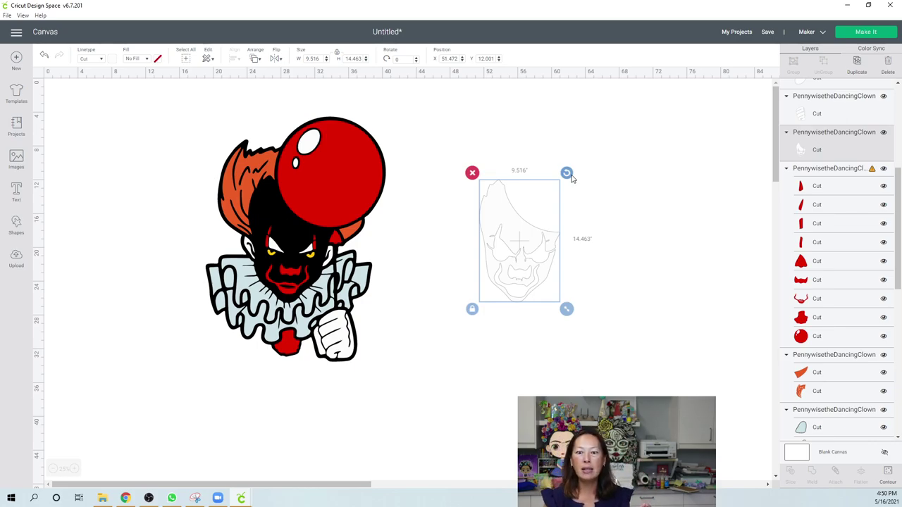
{"action": "left_click_drag", "start_coordinate": [572, 176], "coordinate": [532, 164]}
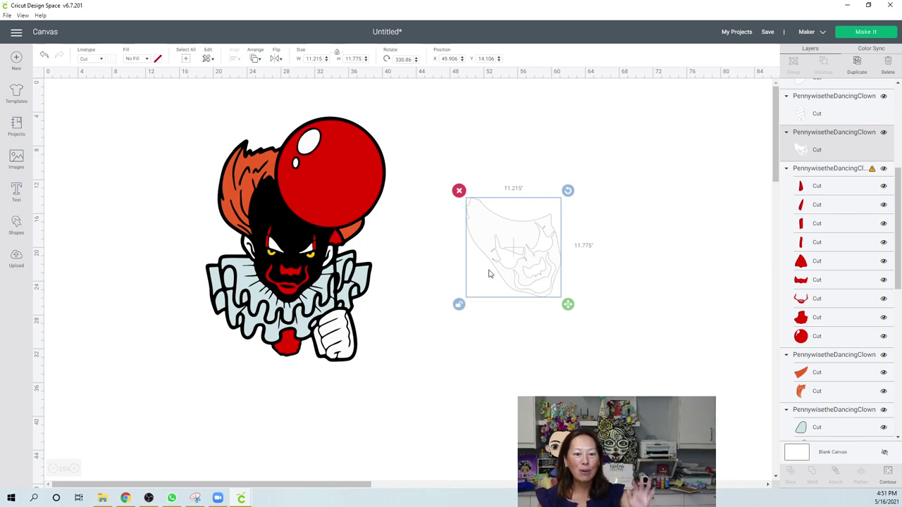
- Drag the red layer group right, delete and restore it, and return the balloon onto the clown
{"action": "left_click", "coordinate": [346, 149]}
{"action": "left_click_drag", "start_coordinate": [345, 150], "coordinate": [651, 171]}
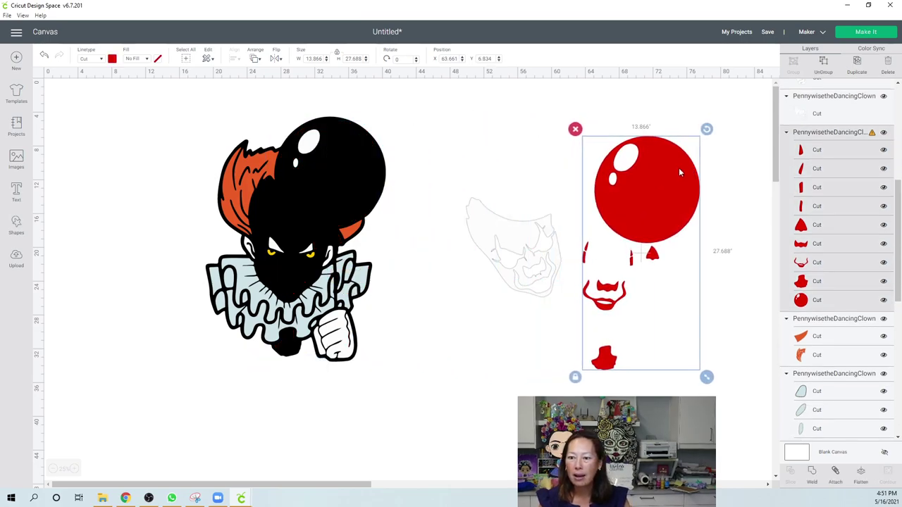
{"action": "key", "text": "Delete"}
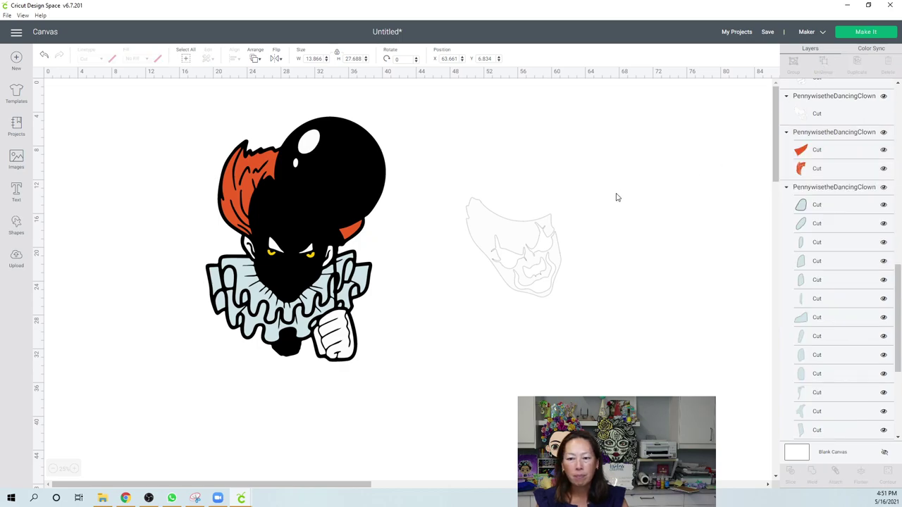
{"action": "key", "text": "ctrl+z"}
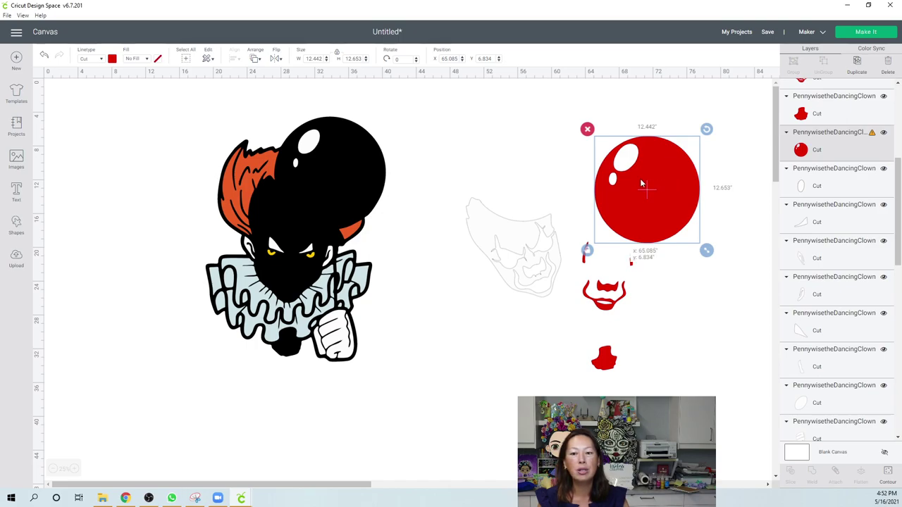
{"action": "left_click_drag", "start_coordinate": [636, 177], "coordinate": [354, 173]}
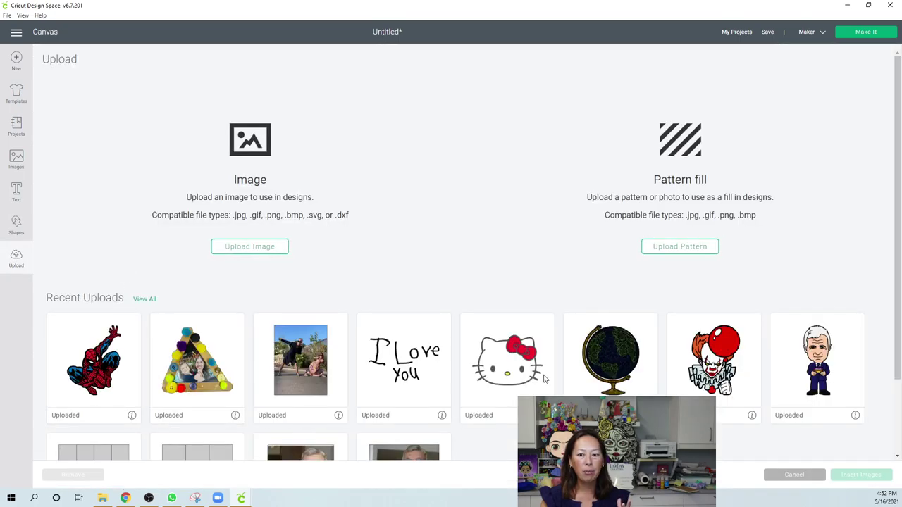
- Insert the uploaded Pennywise picture, then select the balloon and everything on the canvas
{"action": "left_click", "coordinate": [733, 394]}
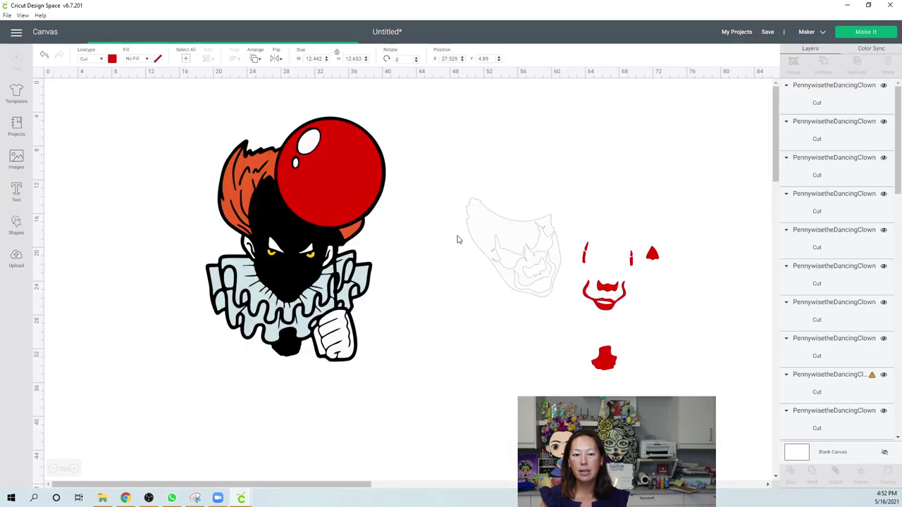
{"action": "left_click", "coordinate": [345, 158]}
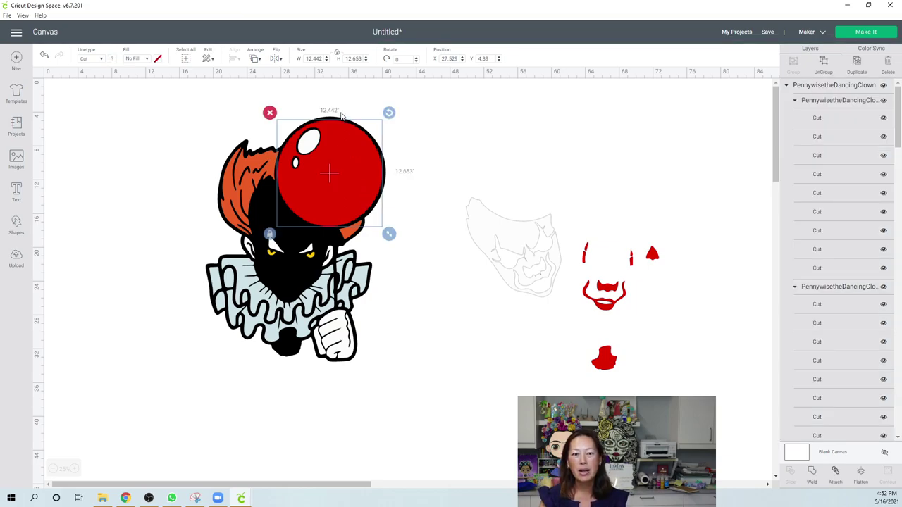
{"action": "key", "text": "ctrl+a"}
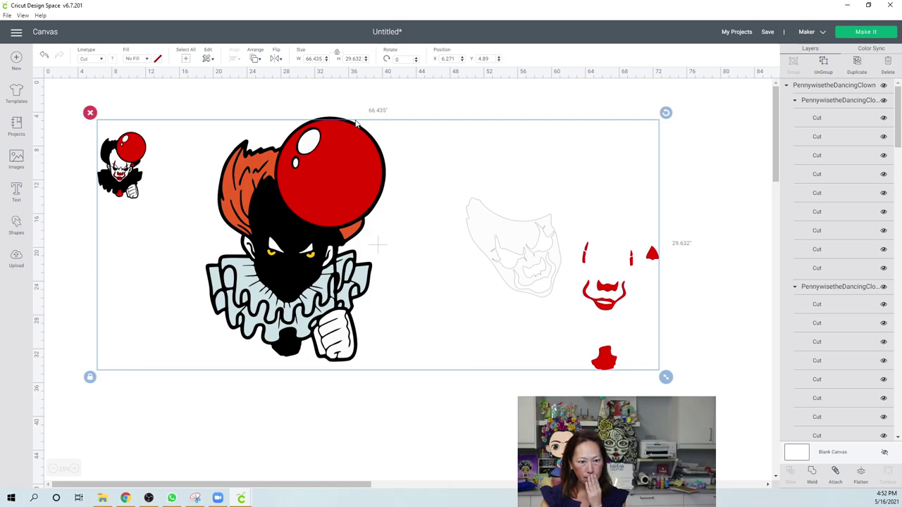
- Select and deselect the large clown's pieces using select-all and marquee drags
{"action": "left_click", "coordinate": [645, 389]}
{"action": "left_click", "coordinate": [186, 57]}
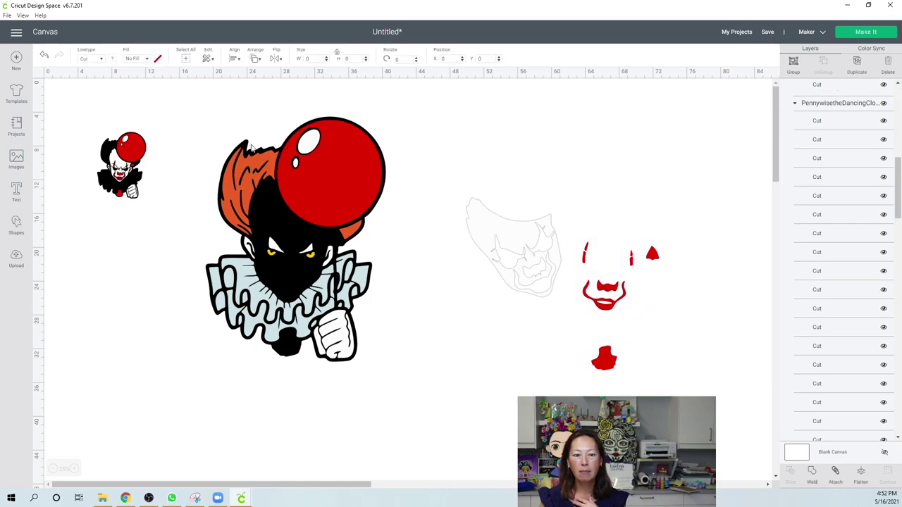
{"action": "left_click_drag", "start_coordinate": [223, 100], "coordinate": [693, 431]}
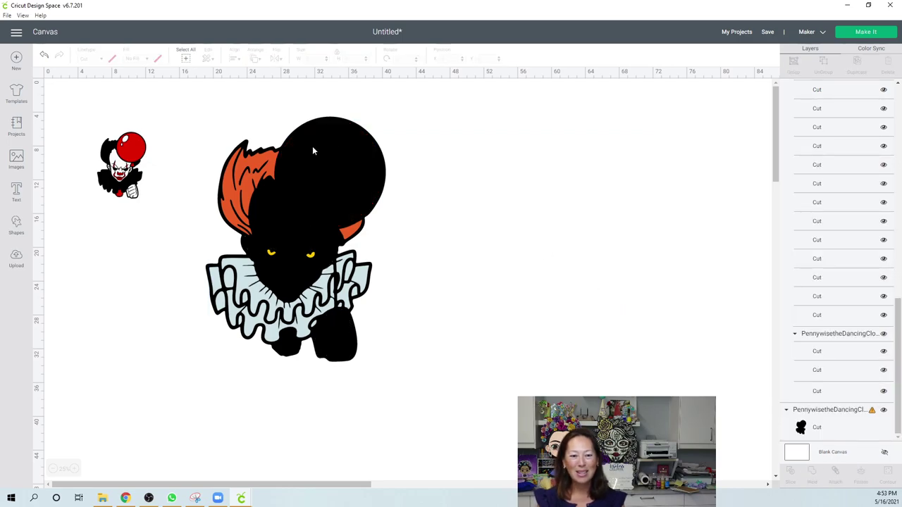
{"action": "left_click_drag", "start_coordinate": [237, 107], "coordinate": [382, 364]}
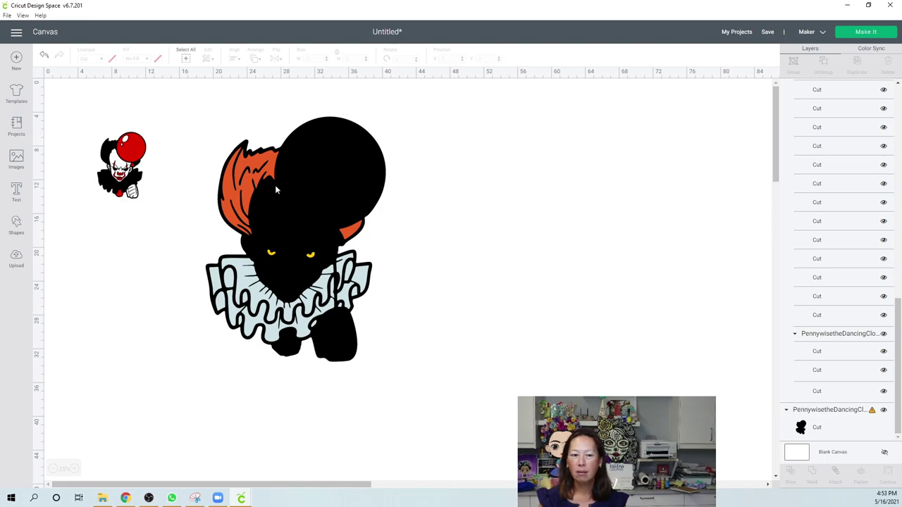
{"action": "left_click", "coordinate": [117, 152]}
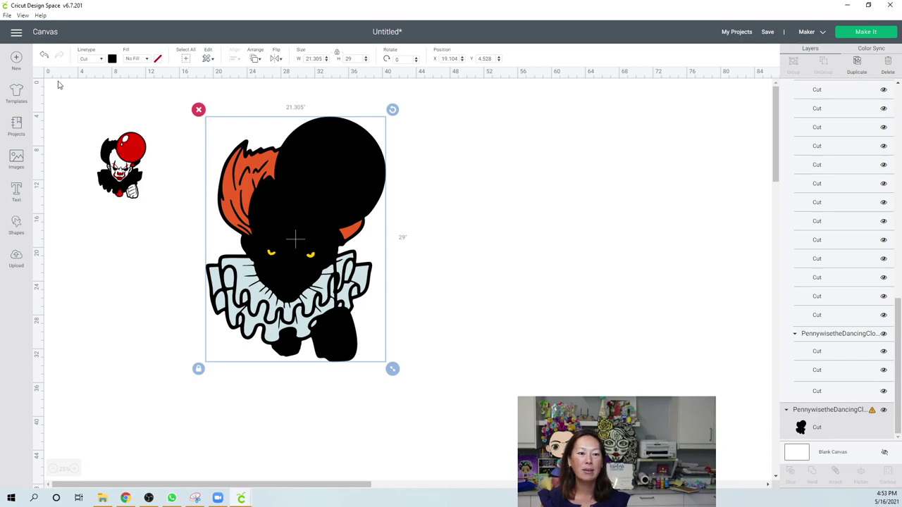
{"action": "left_click", "coordinate": [77, 95]}
- Delete the large clown's black layer, then delete all remaining artwork
{"action": "left_click_drag", "start_coordinate": [55, 87], "coordinate": [564, 465]}
{"action": "key", "text": "Delete"}
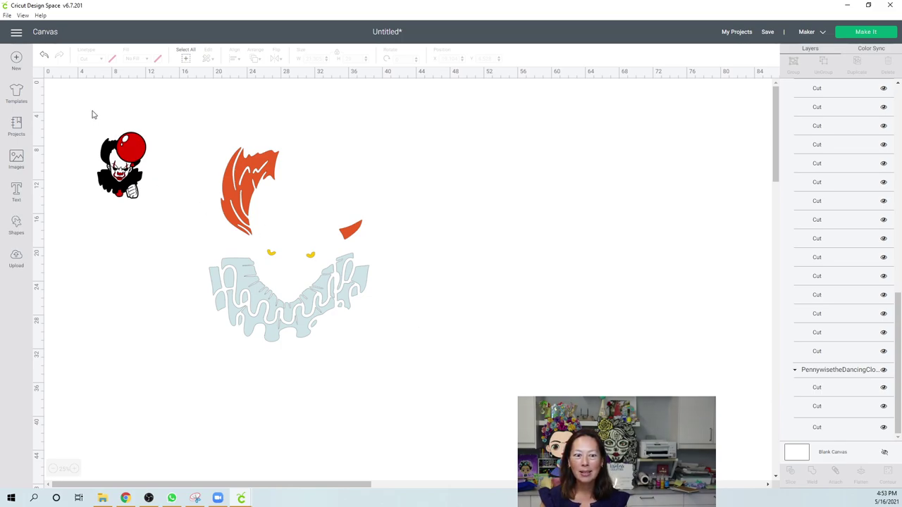
{"action": "left_click_drag", "start_coordinate": [92, 111], "coordinate": [474, 399]}
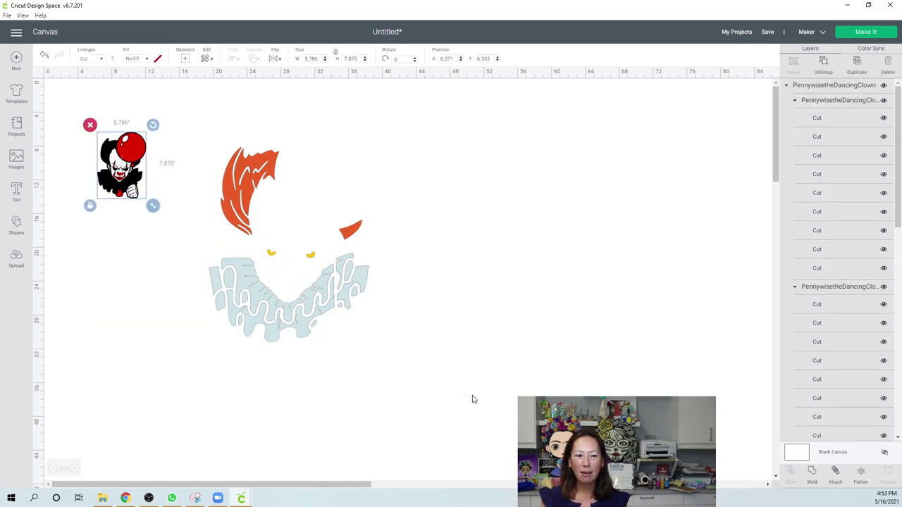
{"action": "key", "text": "Delete"}
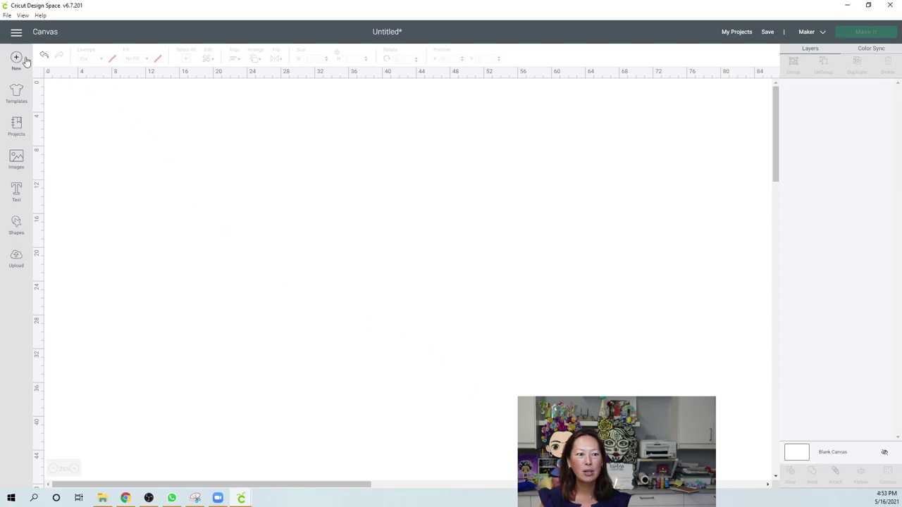
- Visit Settings from the main menu, close it with Done, and go to the Upload page
{"action": "left_click", "coordinate": [16, 33]}
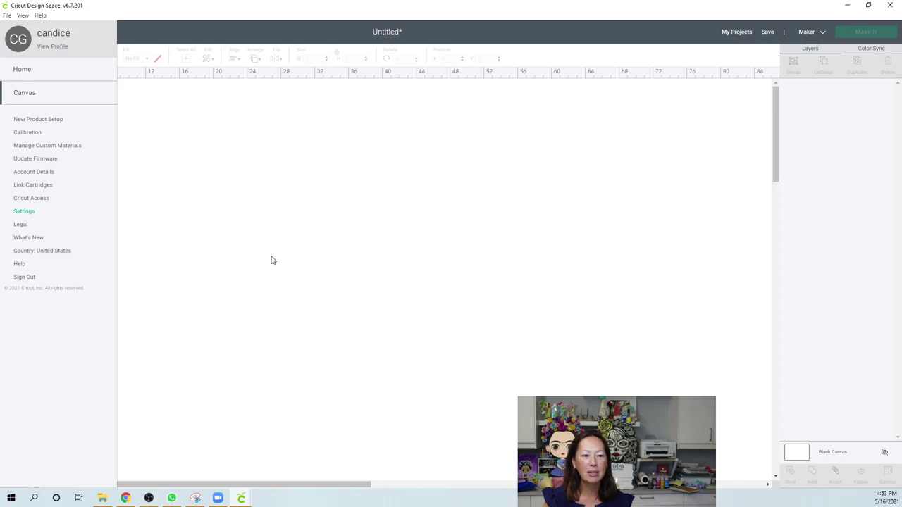
{"action": "left_click", "coordinate": [29, 212]}
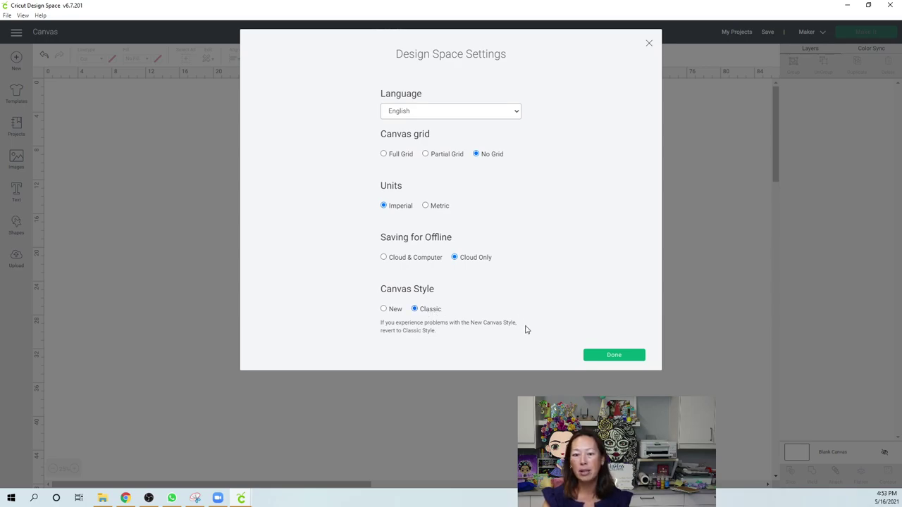
{"action": "left_click", "coordinate": [634, 356]}
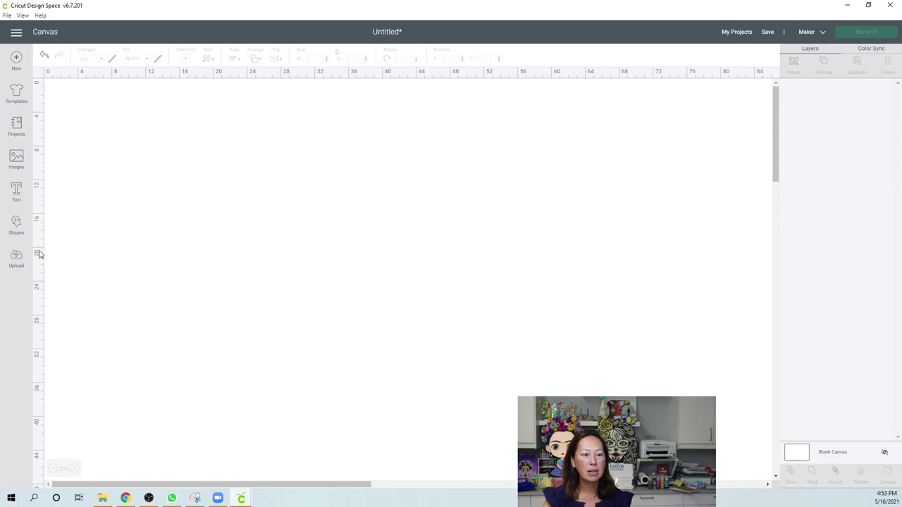
{"action": "left_click", "coordinate": [17, 258]}
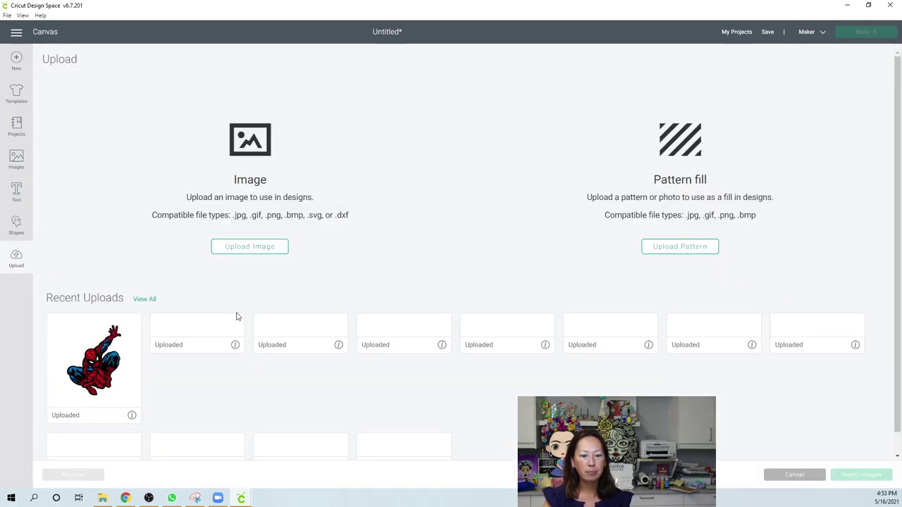
- Insert the Pennywise upload onto the canvas and set its height to 27 in
{"action": "left_click", "coordinate": [713, 373]}
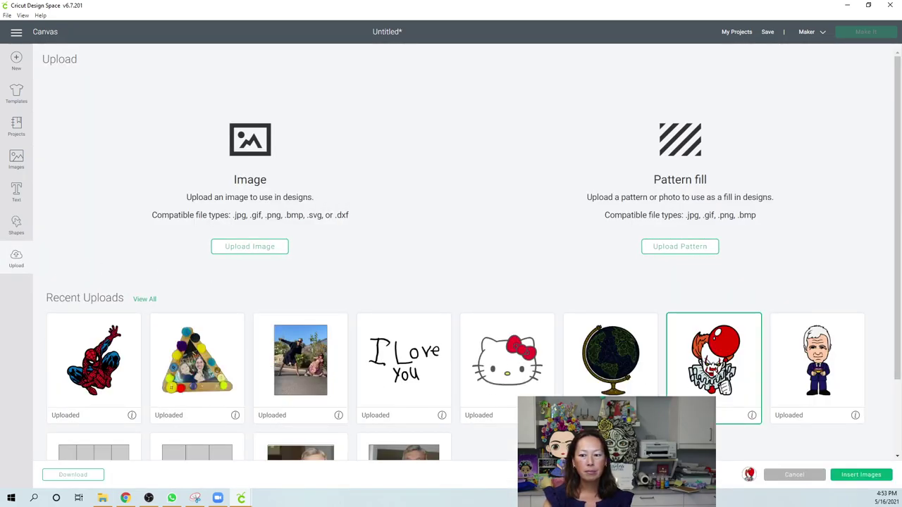
{"action": "left_click", "coordinate": [856, 477]}
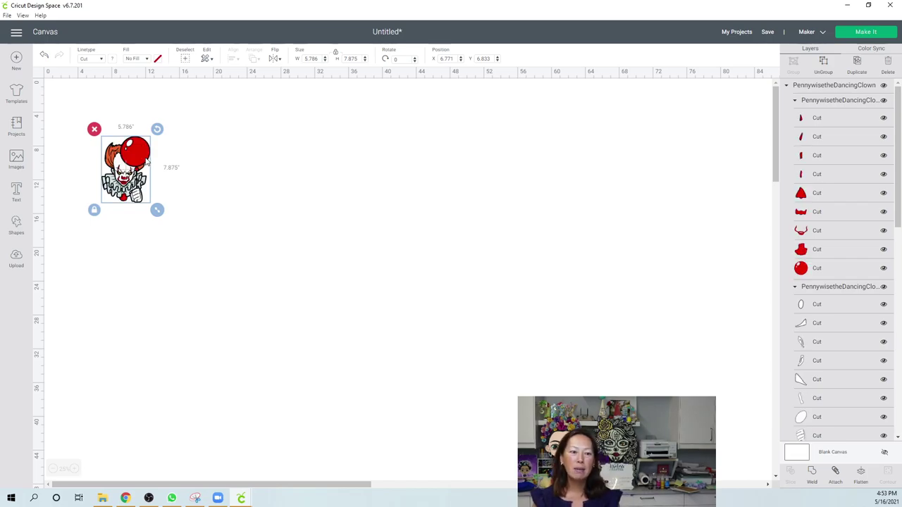
{"action": "left_click", "coordinate": [353, 59]}
{"action": "type", "text": "27"}
{"action": "key", "text": "Tab"}
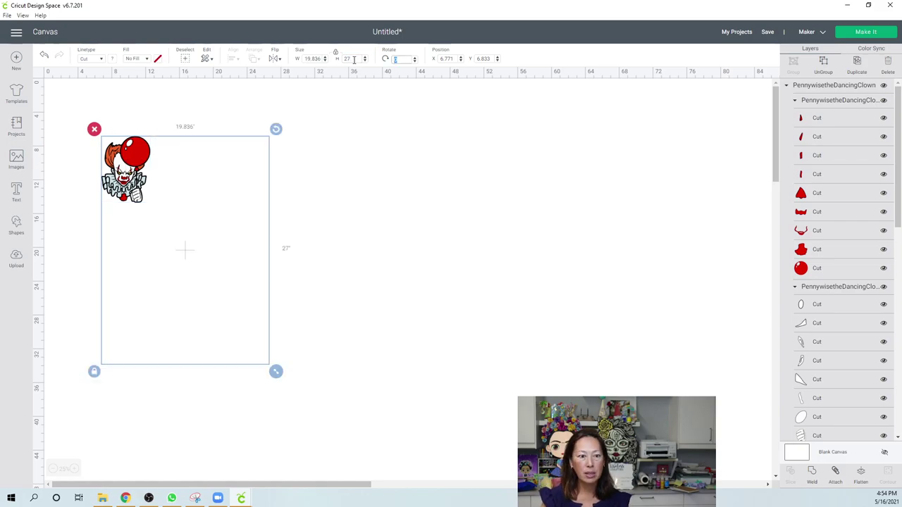
- Ungroup the image's top-level group and split its layers into separate groups
{"action": "left_click", "coordinate": [836, 272]}
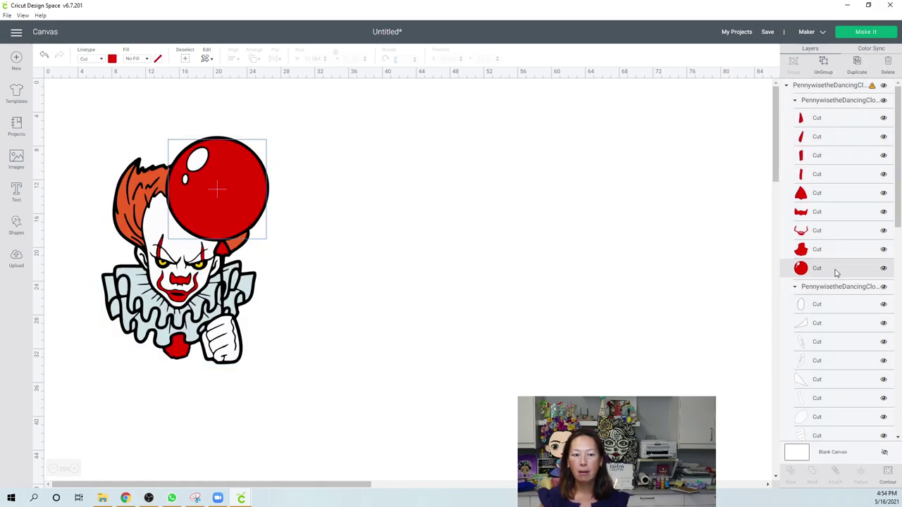
{"action": "left_click", "coordinate": [822, 62]}
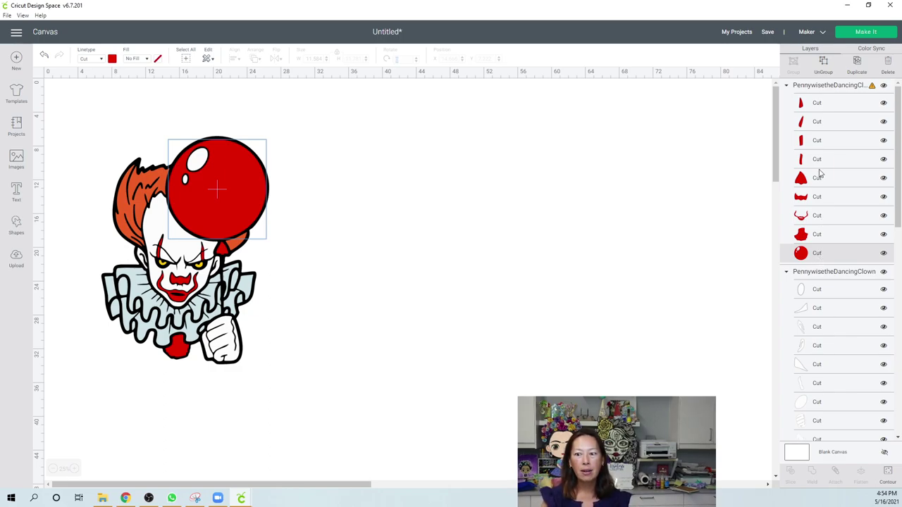
{"action": "left_click", "coordinate": [827, 90]}
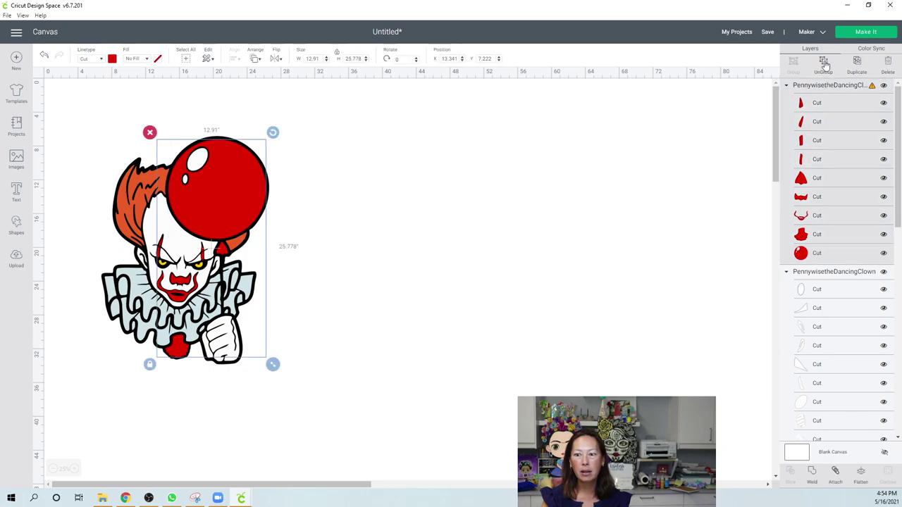
{"action": "left_click", "coordinate": [823, 63]}
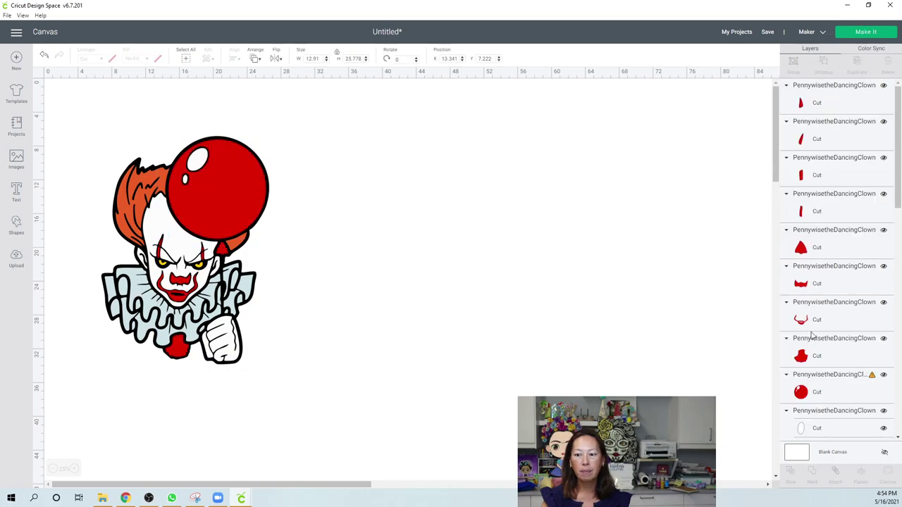
{"action": "left_click", "coordinate": [808, 389]}
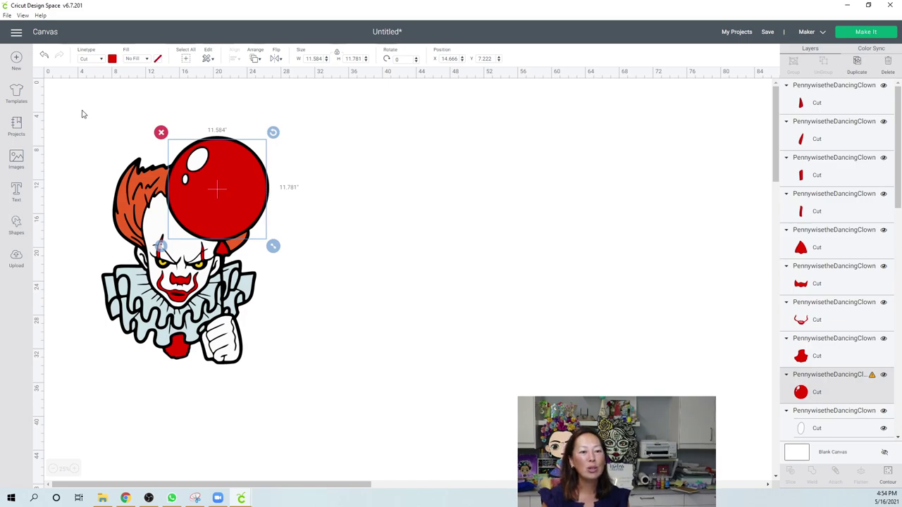
- Select the whole Pennywise image and resize it to 26.5 in tall
{"action": "left_click_drag", "start_coordinate": [79, 111], "coordinate": [338, 347]}
{"action": "left_click", "coordinate": [355, 58]}
{"action": "type", "text": "26.5"}
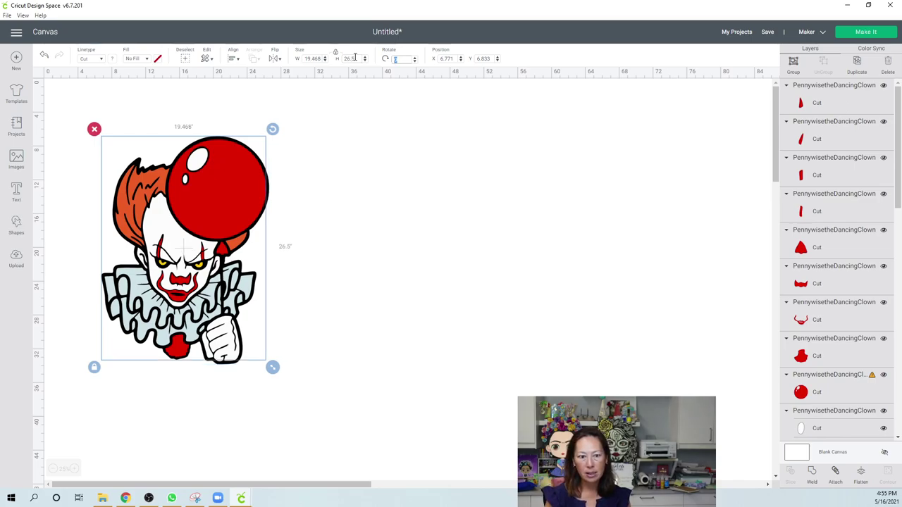
{"action": "key", "text": "Tab"}
{"action": "left_click", "coordinate": [851, 392]}
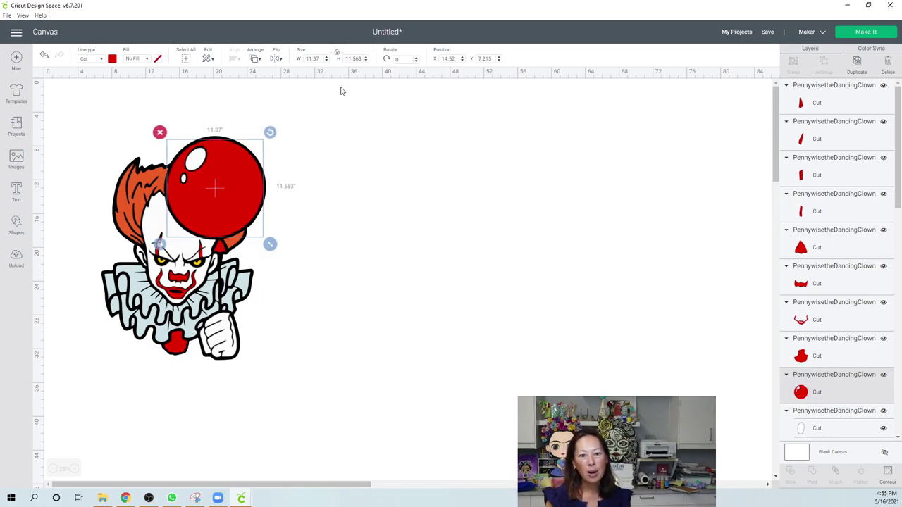
- Save the project under the title 'It Clown 26.5 inches'
{"action": "left_click", "coordinate": [769, 33]}
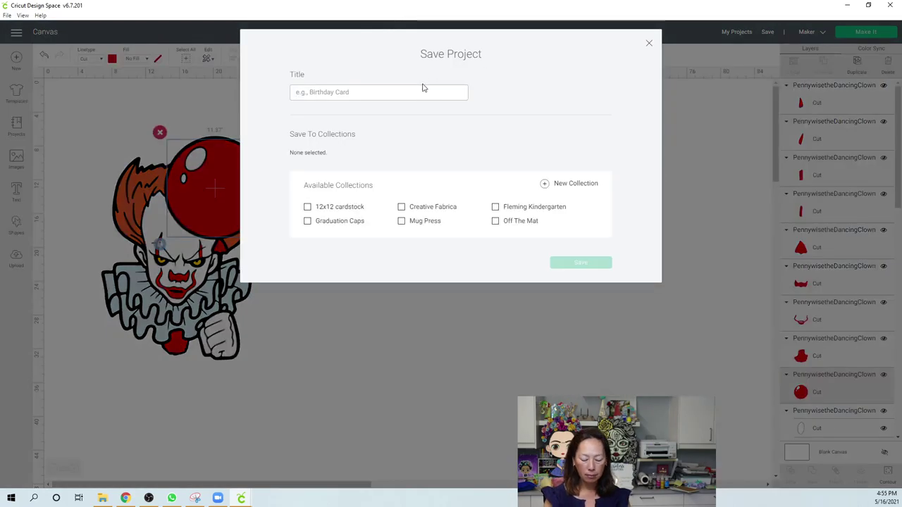
{"action": "type", "text": "It Clown 26.5 inches"}
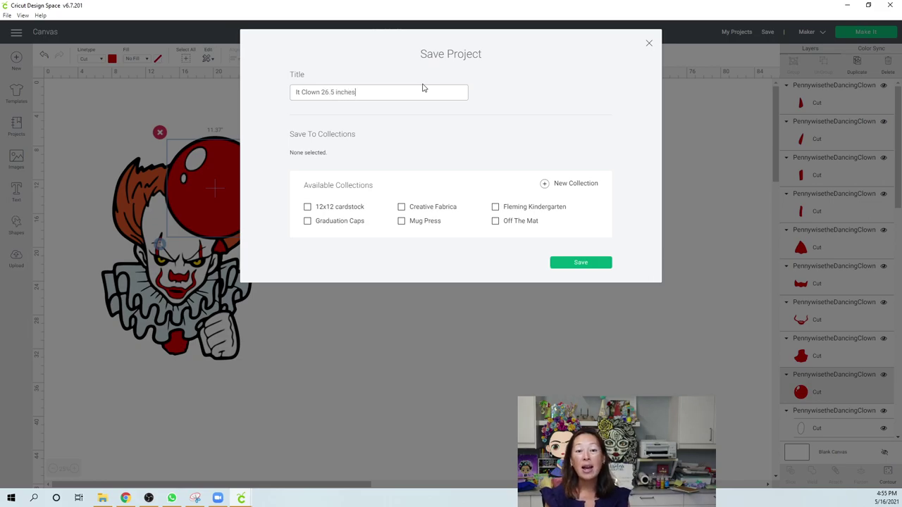
{"action": "key", "text": "Return"}
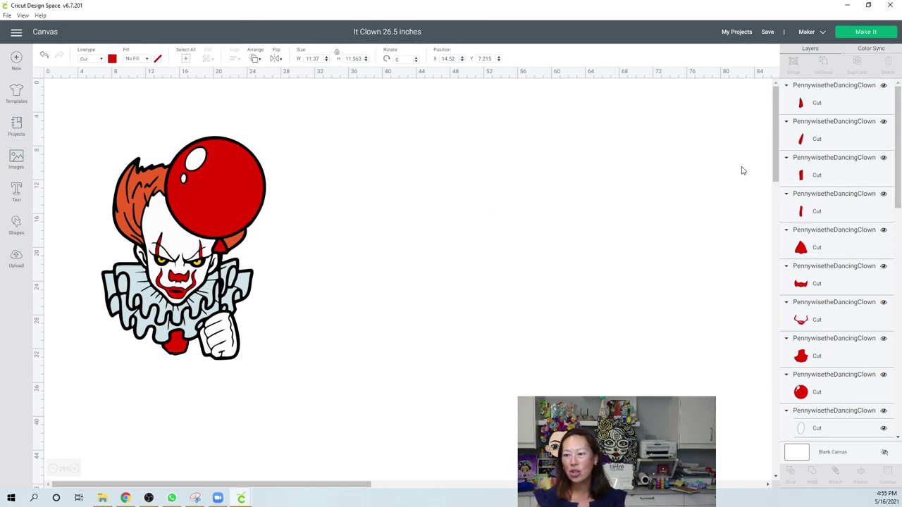
{"action": "scroll", "coordinate": [830, 275], "scroll_direction": "down", "scroll_amount": 5}
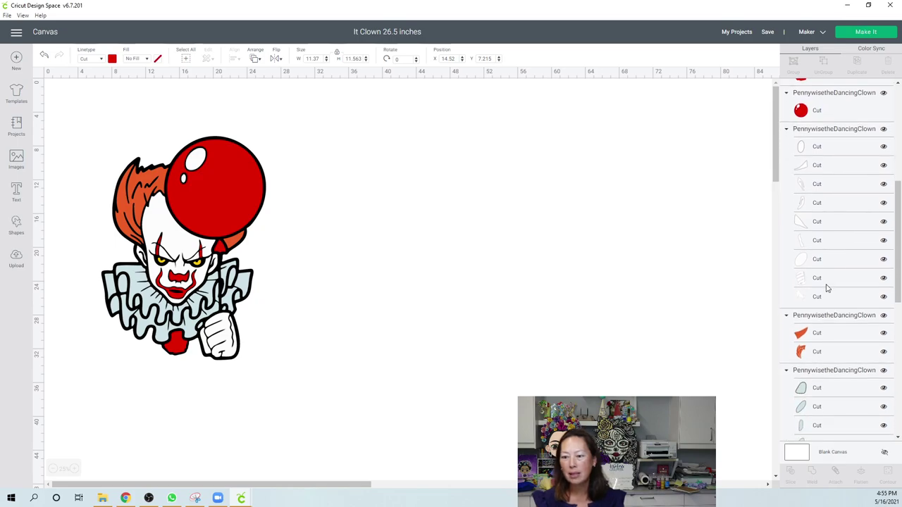
{"action": "left_click", "coordinate": [854, 137]}
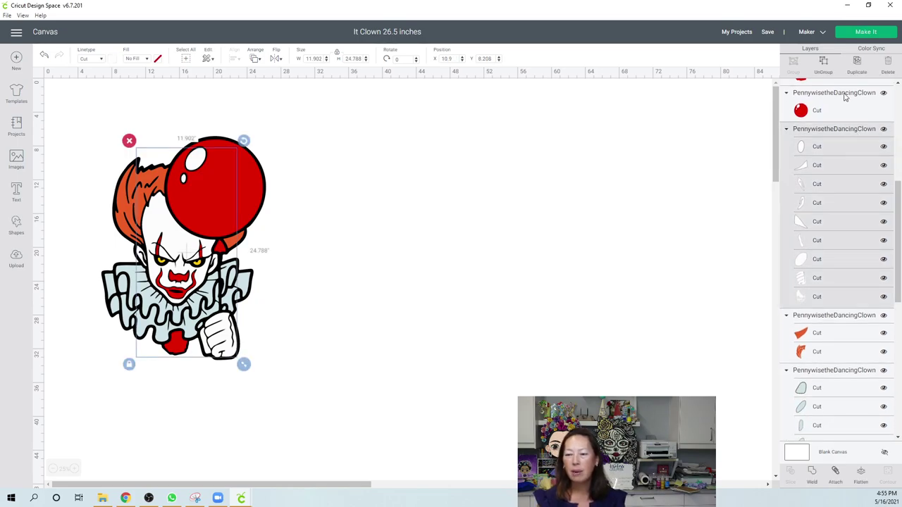
{"action": "key", "text": "Delete"}
{"action": "key", "text": "ctrl+z"}
{"action": "scroll", "coordinate": [827, 192], "scroll_direction": "up", "scroll_amount": 3}
{"action": "scroll", "coordinate": [826, 190], "scroll_direction": "up", "scroll_amount": 5}
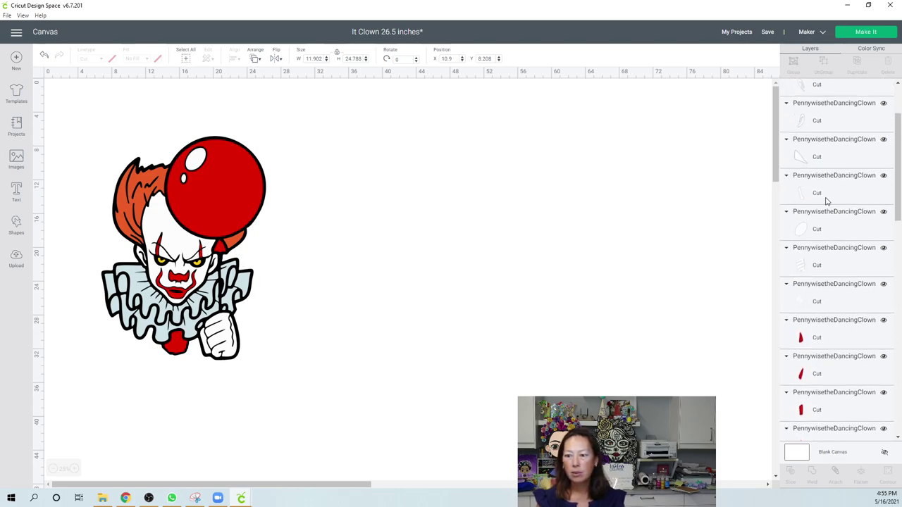
{"action": "left_click", "coordinate": [819, 303]}
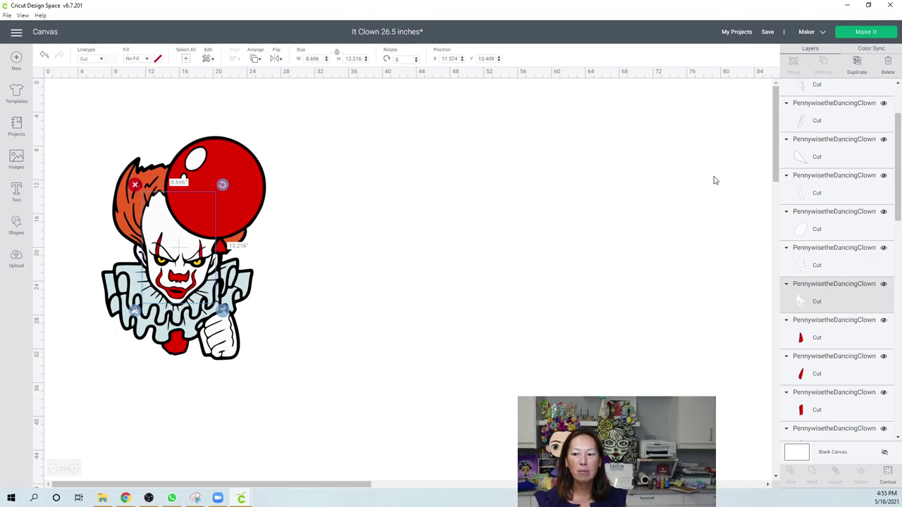
{"action": "left_click", "coordinate": [608, 204]}
{"action": "scroll", "coordinate": [838, 184], "scroll_direction": "up", "scroll_amount": 3}
{"action": "scroll", "coordinate": [839, 185], "scroll_direction": "down", "scroll_amount": 10}
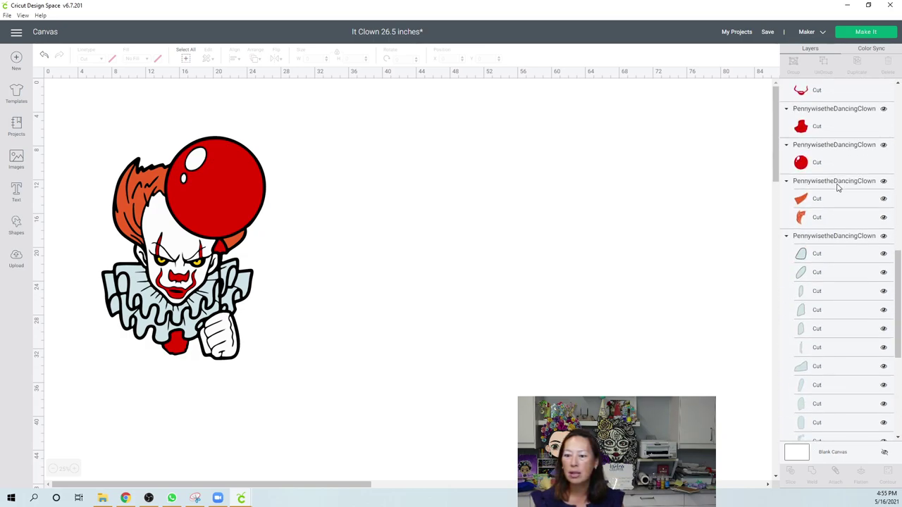
{"action": "scroll", "coordinate": [831, 181], "scroll_direction": "up", "scroll_amount": 1}
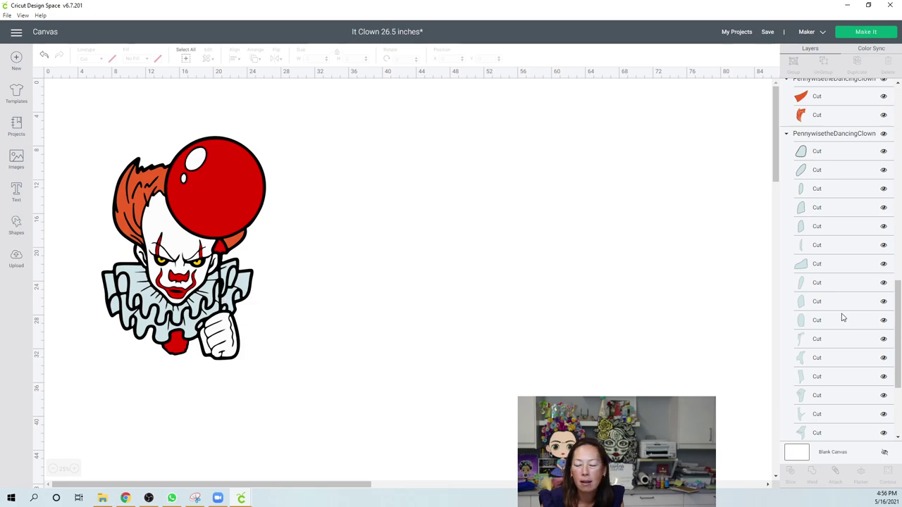
{"action": "scroll", "coordinate": [842, 317], "scroll_direction": "down", "scroll_amount": 3}
{"action": "scroll", "coordinate": [841, 317], "scroll_direction": "down", "scroll_amount": 1}
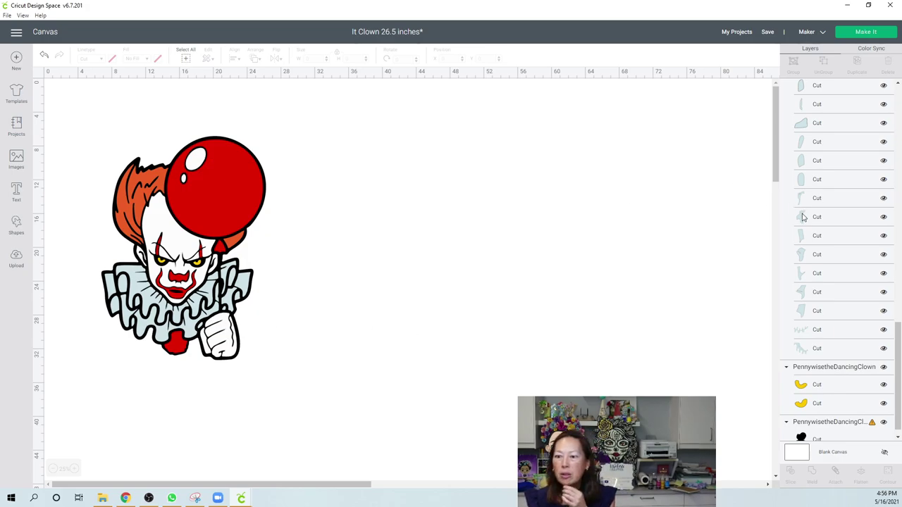
{"action": "scroll", "coordinate": [803, 217], "scroll_direction": "up", "scroll_amount": 5}
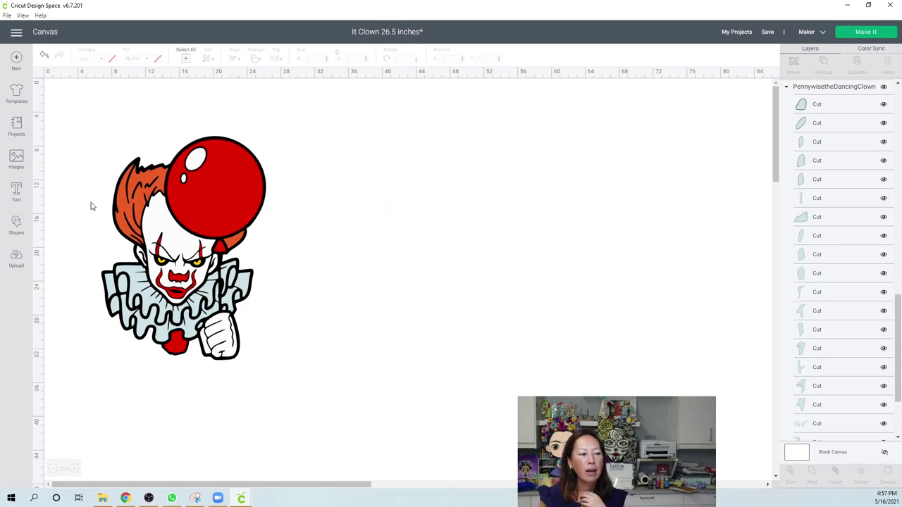
- Zoom in three levels and scroll to inspect the clown's collar ruffle up close
{"action": "left_click", "coordinate": [74, 469]}
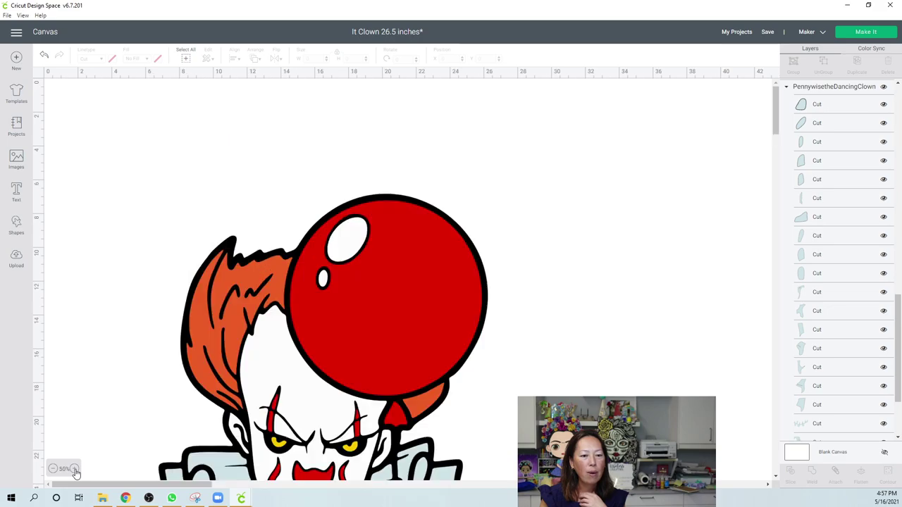
{"action": "left_click", "coordinate": [74, 469]}
{"action": "left_click", "coordinate": [74, 469]}
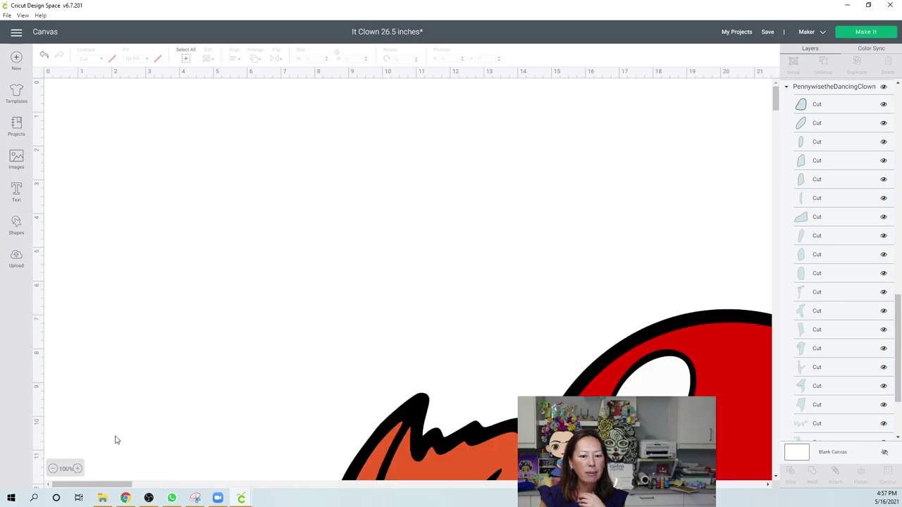
{"action": "scroll", "coordinate": [187, 310], "scroll_direction": "down", "scroll_amount": 10}
{"action": "scroll", "coordinate": [193, 327], "scroll_direction": "down", "scroll_amount": 10}
{"action": "scroll", "coordinate": [193, 328], "scroll_direction": "up", "scroll_amount": 5}
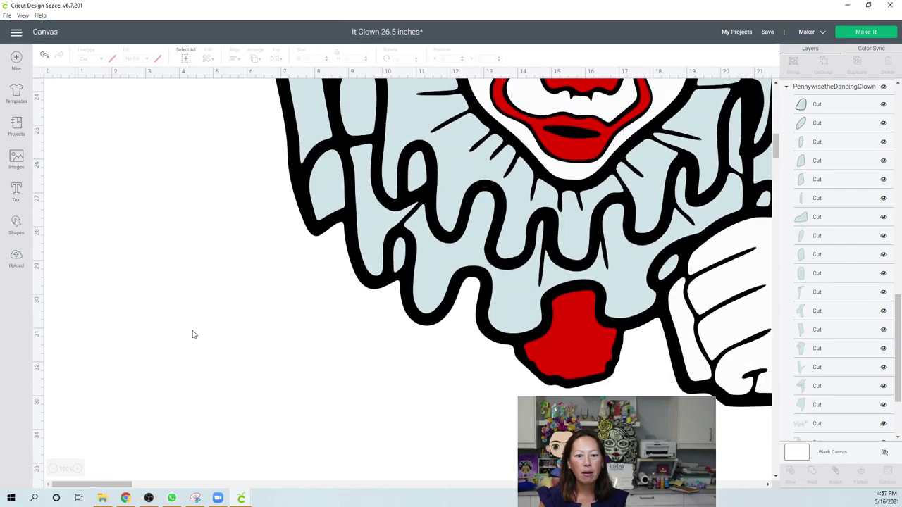
{"action": "scroll", "coordinate": [193, 334], "scroll_direction": "up", "scroll_amount": 2}
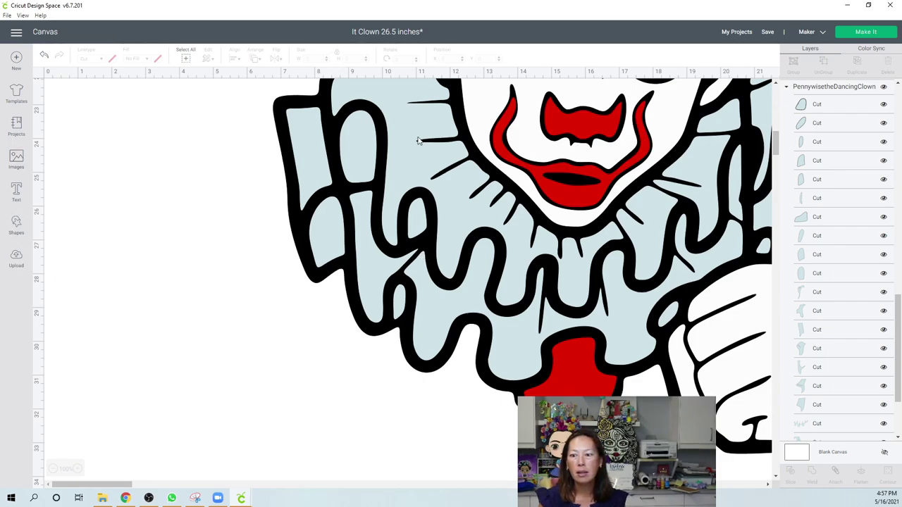
- Select the 17.277 by 9.609 in ruffle group from its layer name, then zoom back out
{"action": "left_click", "coordinate": [830, 89]}
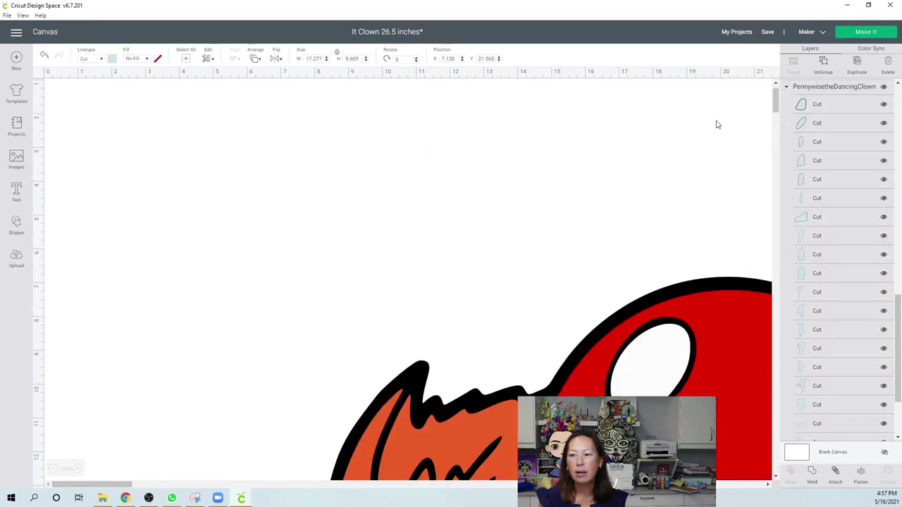
{"action": "scroll", "coordinate": [97, 346], "scroll_direction": "down", "scroll_amount": 3}
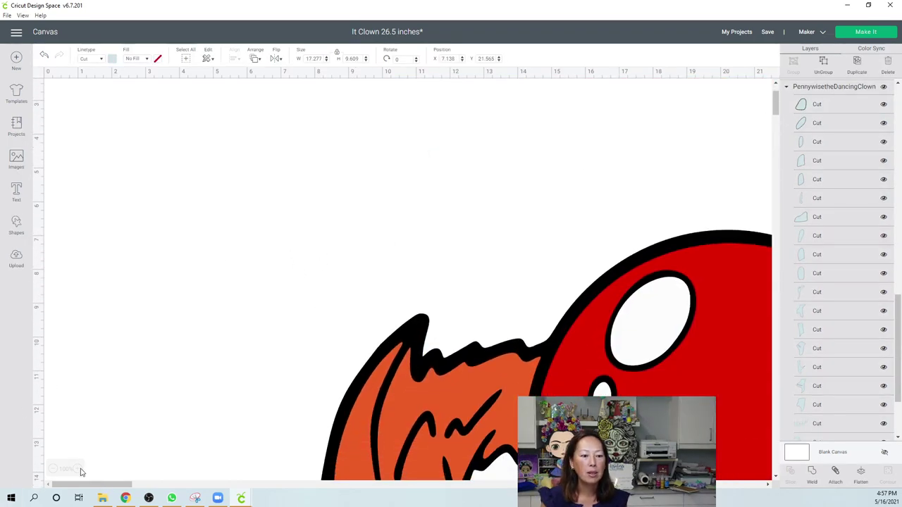
{"action": "left_click", "coordinate": [54, 469]}
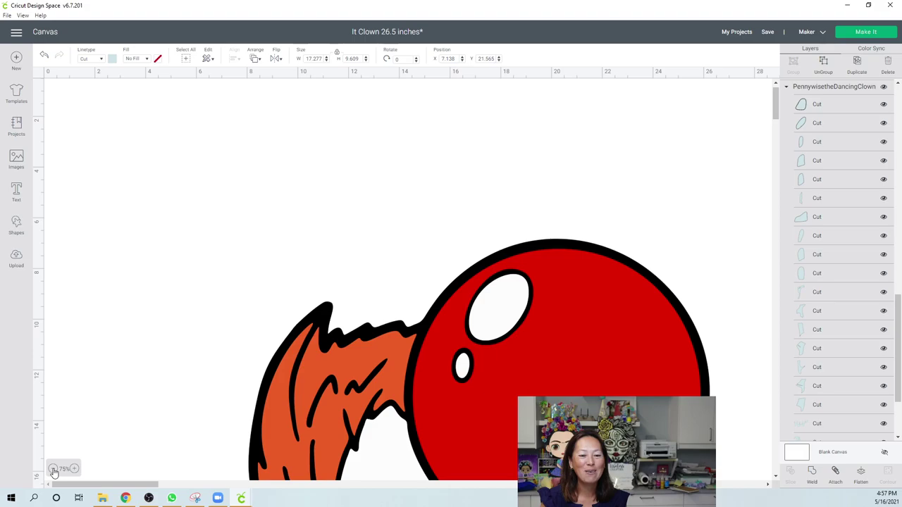
{"action": "left_click", "coordinate": [54, 469]}
- Zoom out and drag the collar ruffle group off the clown to the right
{"action": "left_click", "coordinate": [53, 469]}
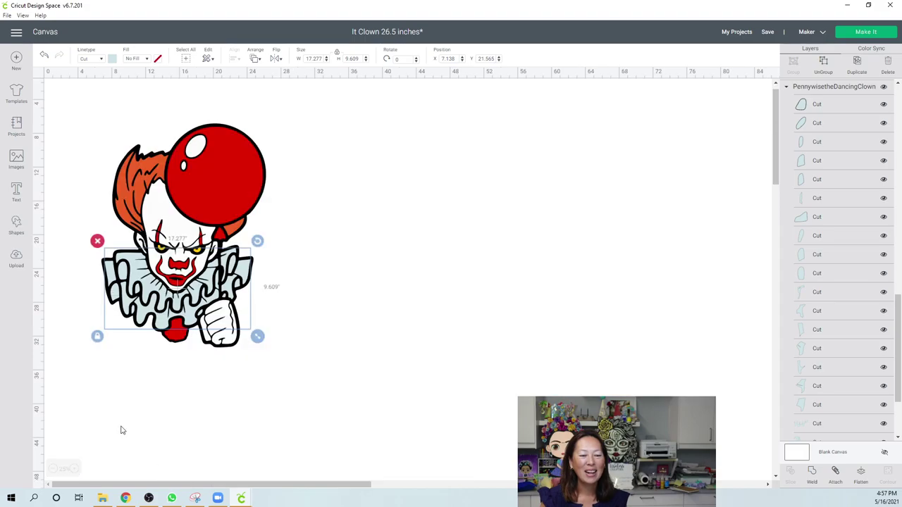
{"action": "left_click", "coordinate": [214, 182]}
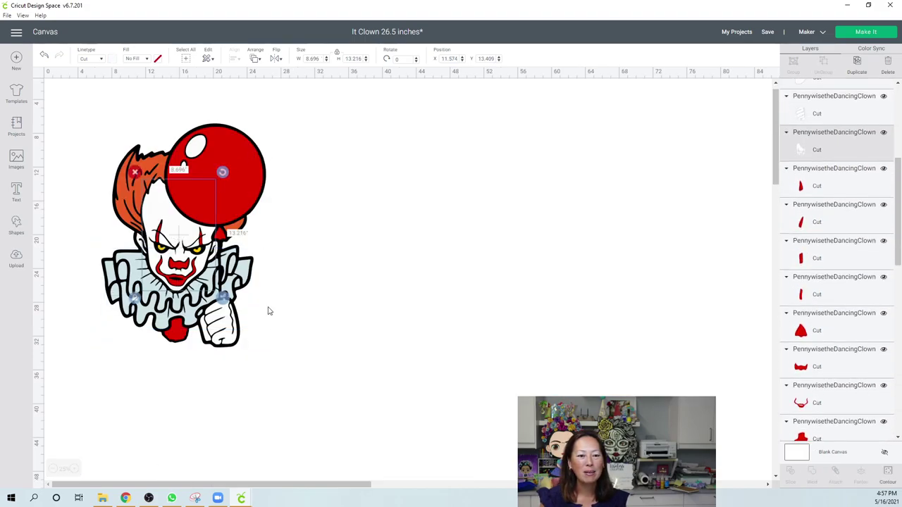
{"action": "left_click", "coordinate": [244, 270]}
{"action": "left_click_drag", "start_coordinate": [244, 271], "coordinate": [503, 203]}
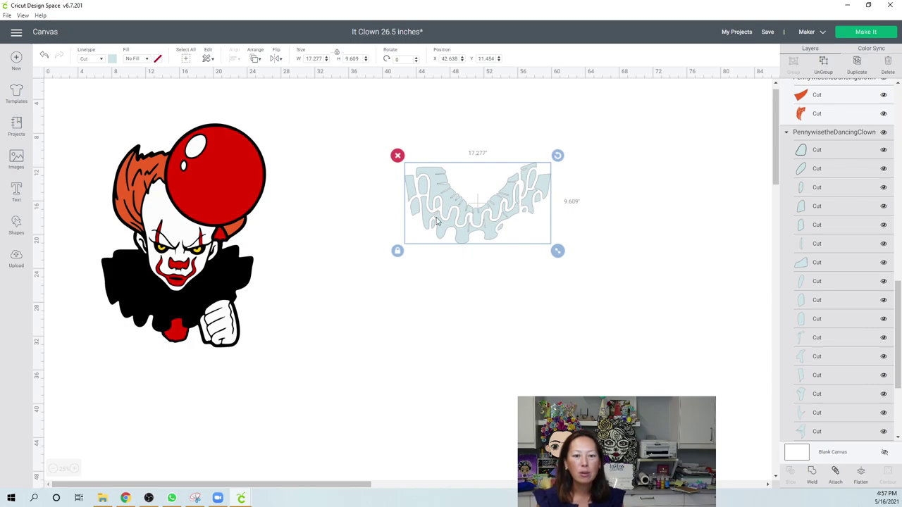
- Move the red pompom, red balloon and its white highlights to the canvas's top right
{"action": "left_click", "coordinate": [174, 336]}
{"action": "left_click_drag", "start_coordinate": [175, 337], "coordinate": [308, 144]}
{"action": "left_click_drag", "start_coordinate": [359, 110], "coordinate": [713, 134]}
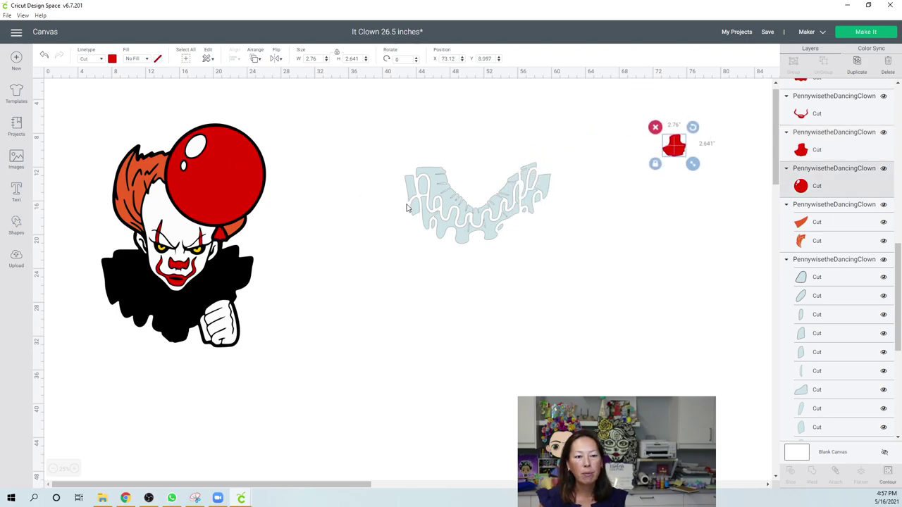
{"action": "left_click_drag", "start_coordinate": [222, 167], "coordinate": [703, 145]}
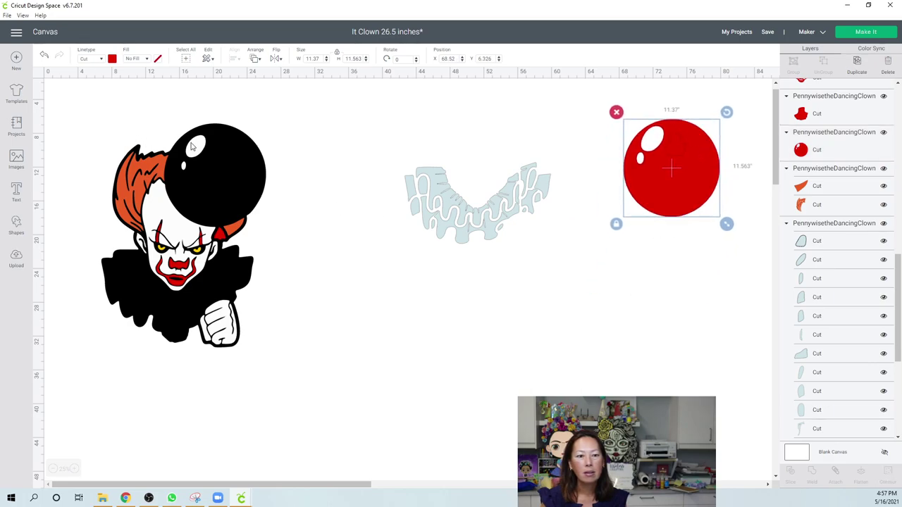
{"action": "left_click_drag", "start_coordinate": [191, 146], "coordinate": [352, 180]}
{"action": "left_click_drag", "start_coordinate": [609, 188], "coordinate": [680, 171]}
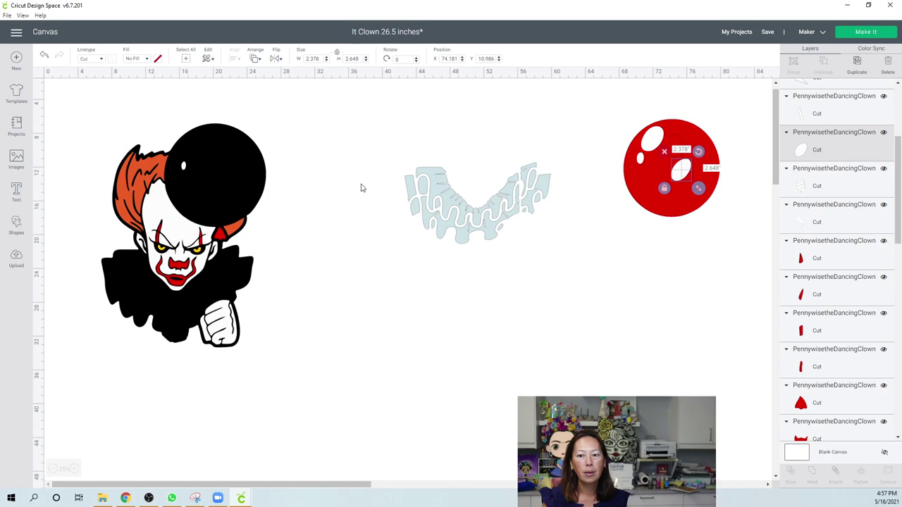
{"action": "left_click", "coordinate": [181, 168]}
{"action": "left_click_drag", "start_coordinate": [183, 166], "coordinate": [736, 193]}
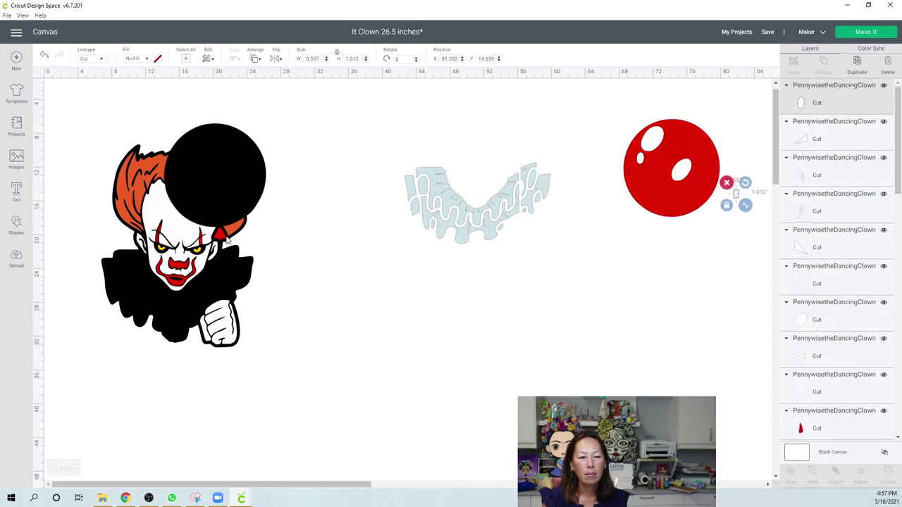
- Pull off a red face piece, the orange hair (ungrouped), the hand and white face
{"action": "left_click_drag", "start_coordinate": [221, 240], "coordinate": [703, 204]}
{"action": "left_click", "coordinate": [138, 168]}
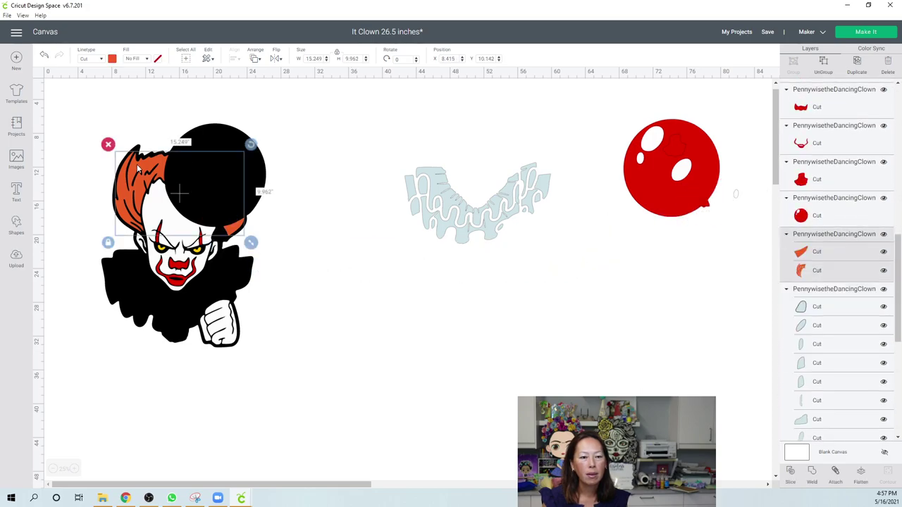
{"action": "left_click_drag", "start_coordinate": [139, 168], "coordinate": [383, 334]}
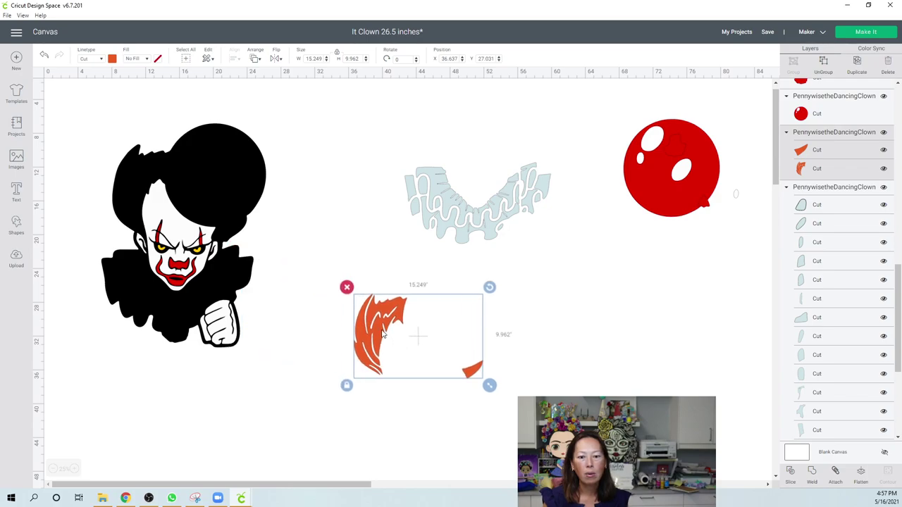
{"action": "left_click", "coordinate": [825, 68]}
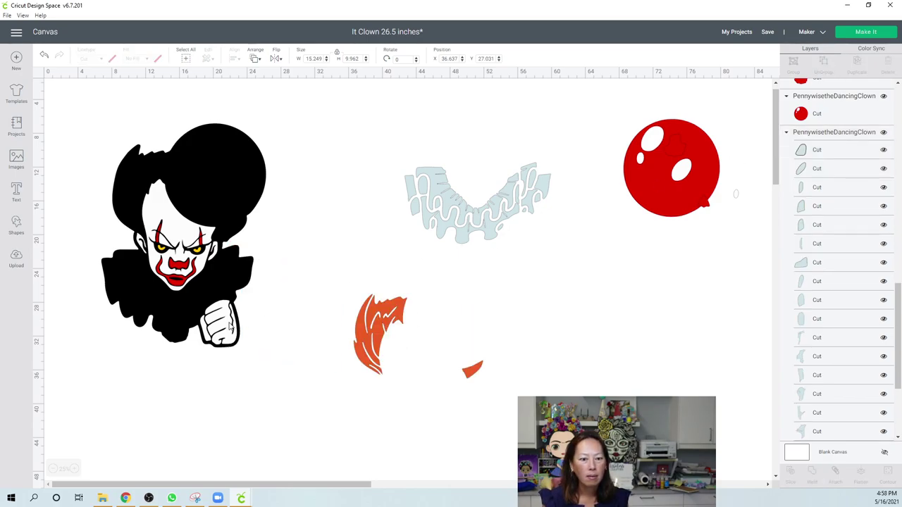
{"action": "left_click_drag", "start_coordinate": [239, 327], "coordinate": [463, 381]}
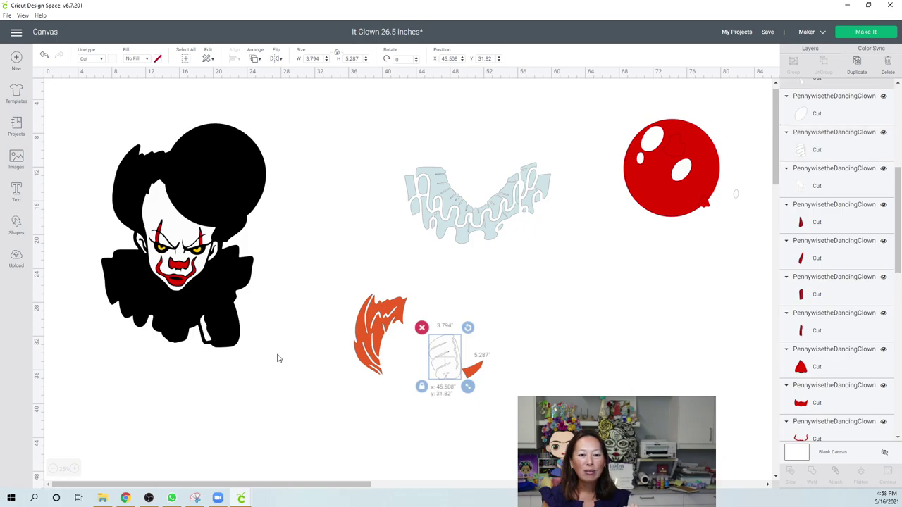
{"action": "left_click_drag", "start_coordinate": [283, 358], "coordinate": [412, 363]}
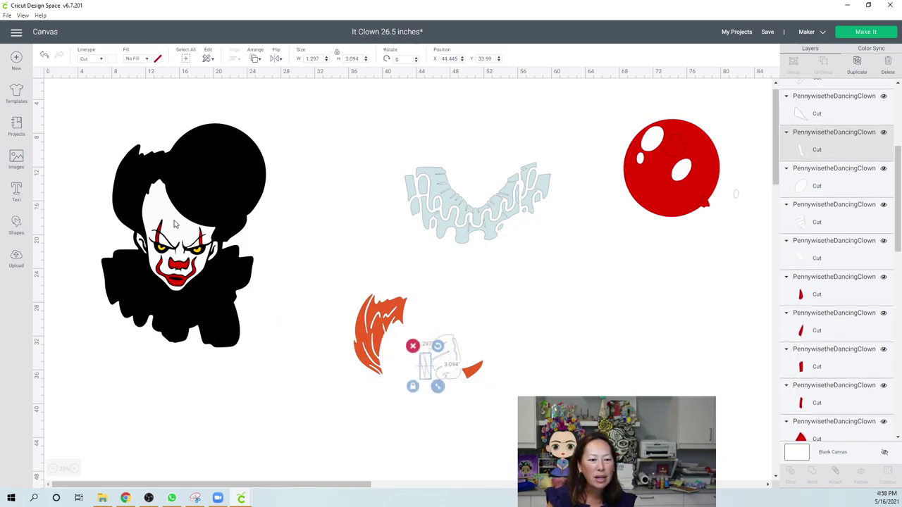
{"action": "left_click_drag", "start_coordinate": [174, 223], "coordinate": [378, 354]}
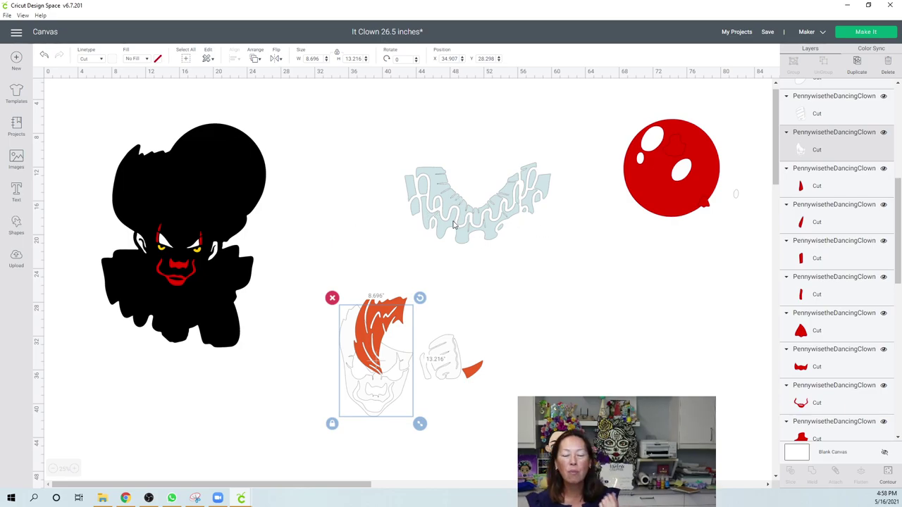
{"action": "left_click", "coordinate": [75, 469]}
{"action": "left_click", "coordinate": [74, 469]}
{"action": "left_click_drag", "start_coordinate": [161, 485], "coordinate": [300, 485]}
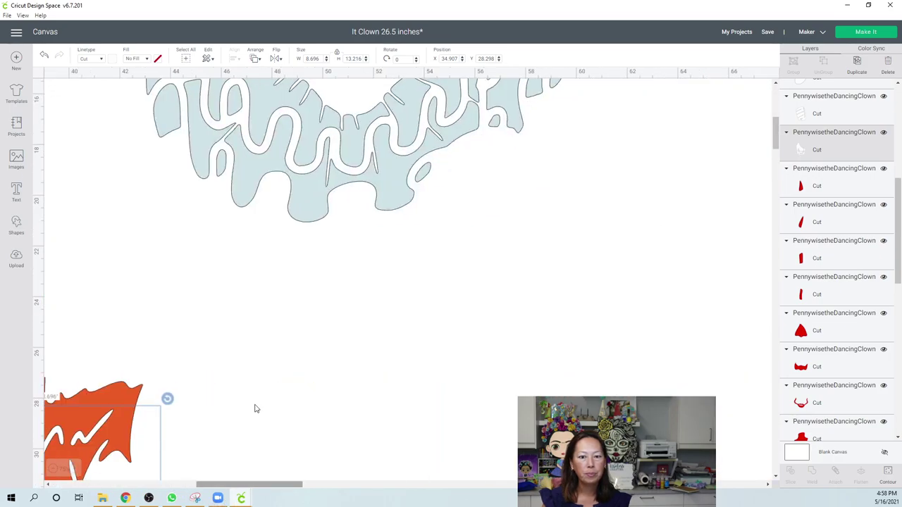
{"action": "scroll", "coordinate": [262, 411], "scroll_direction": "up", "scroll_amount": 1}
{"action": "scroll", "coordinate": [275, 416], "scroll_direction": "up", "scroll_amount": 5}
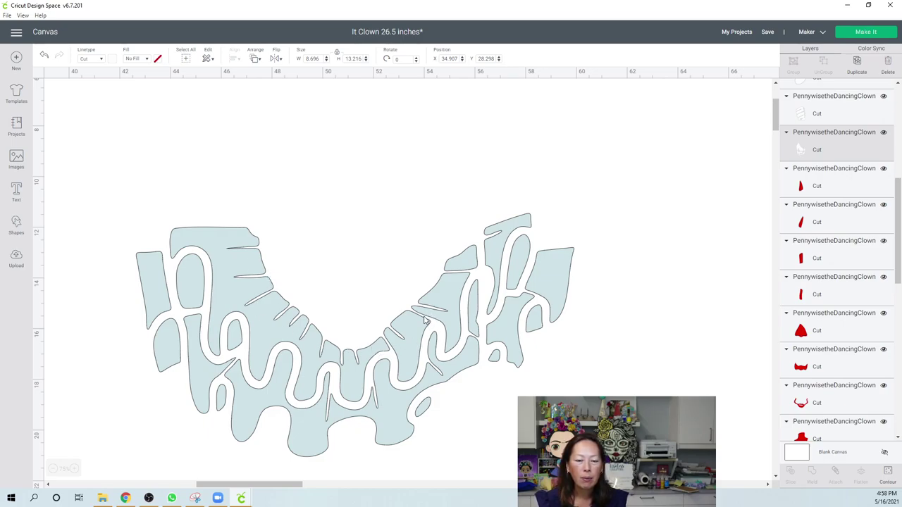
- Add a circle above the collar's centre and squash it into a small ellipse with proportions unlocked
{"action": "left_click", "coordinate": [13, 225]}
{"action": "left_click", "coordinate": [89, 161]}
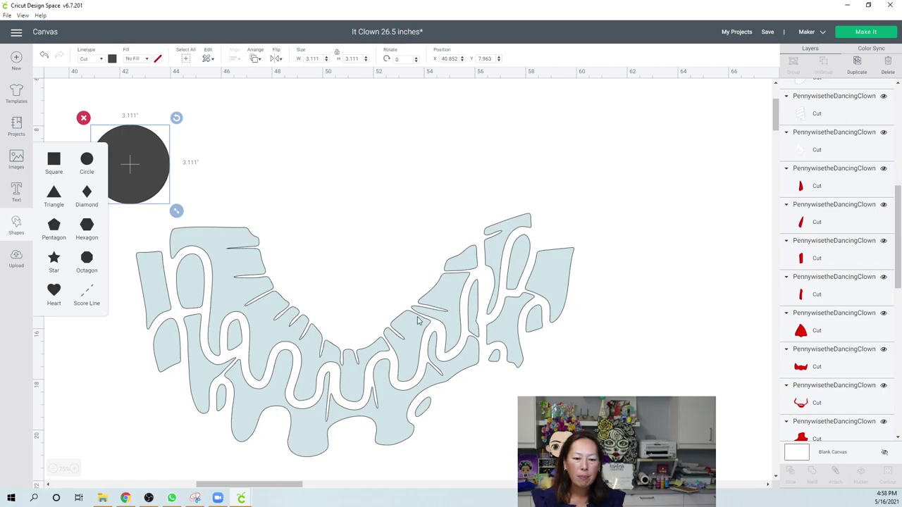
{"action": "left_click_drag", "start_coordinate": [133, 151], "coordinate": [370, 172]}
{"action": "left_click", "coordinate": [268, 338]}
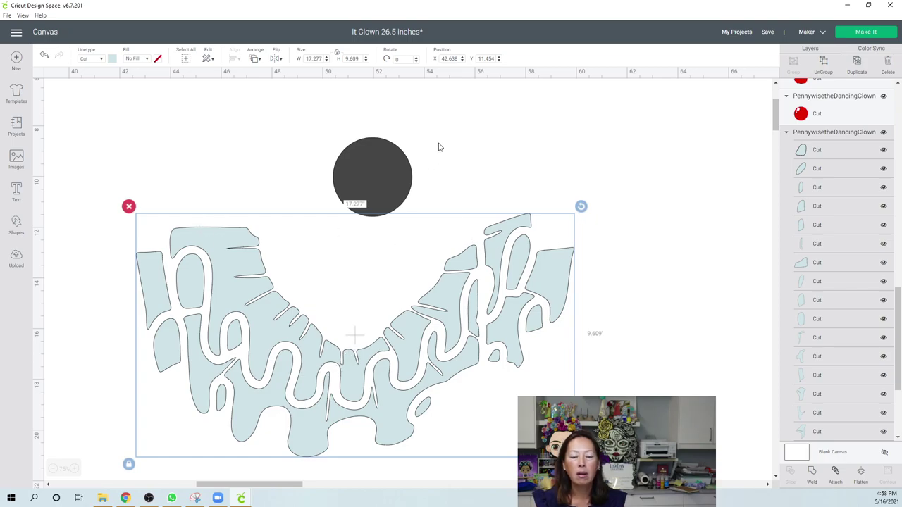
{"action": "left_click", "coordinate": [417, 162]}
{"action": "left_click", "coordinate": [383, 161]}
{"action": "left_click", "coordinate": [326, 223]}
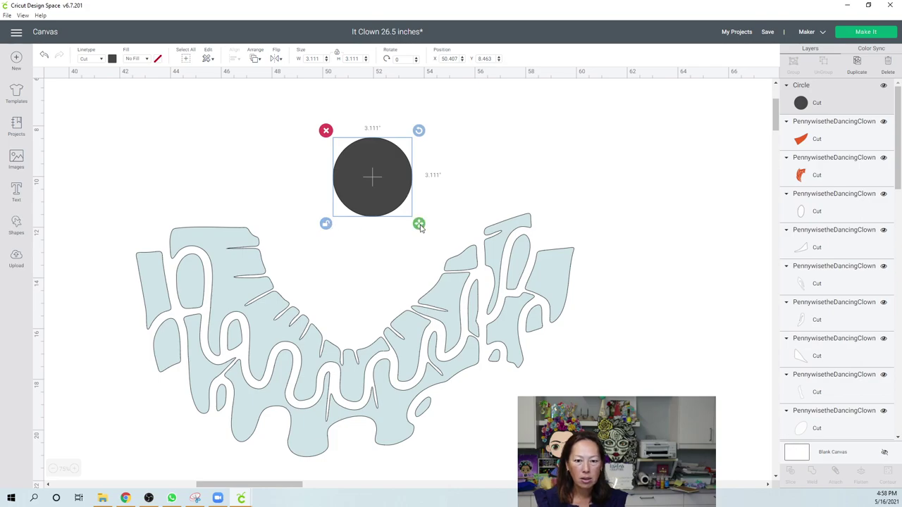
{"action": "left_click_drag", "start_coordinate": [419, 224], "coordinate": [411, 311]}
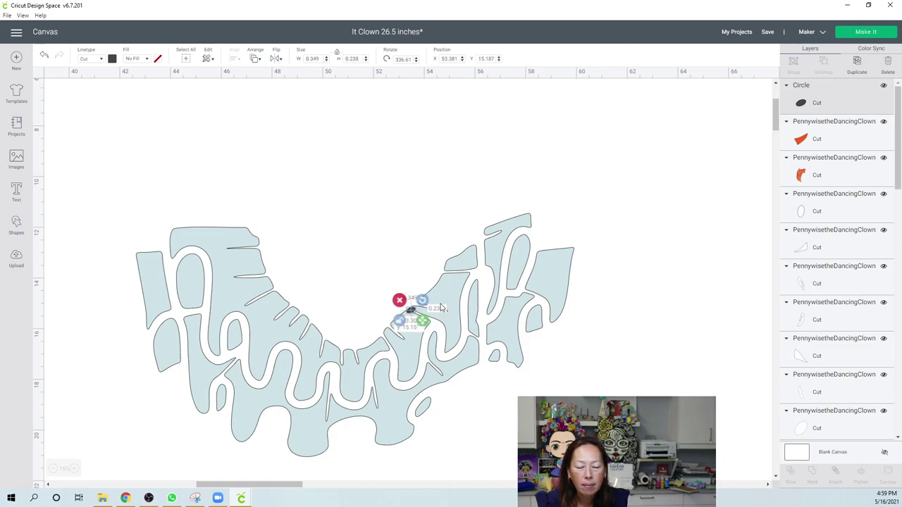
- Nudge the 0.349 by 0.238 in ellipse slightly up-right, then marquee-select the whole collar
{"action": "left_click", "coordinate": [681, 306]}
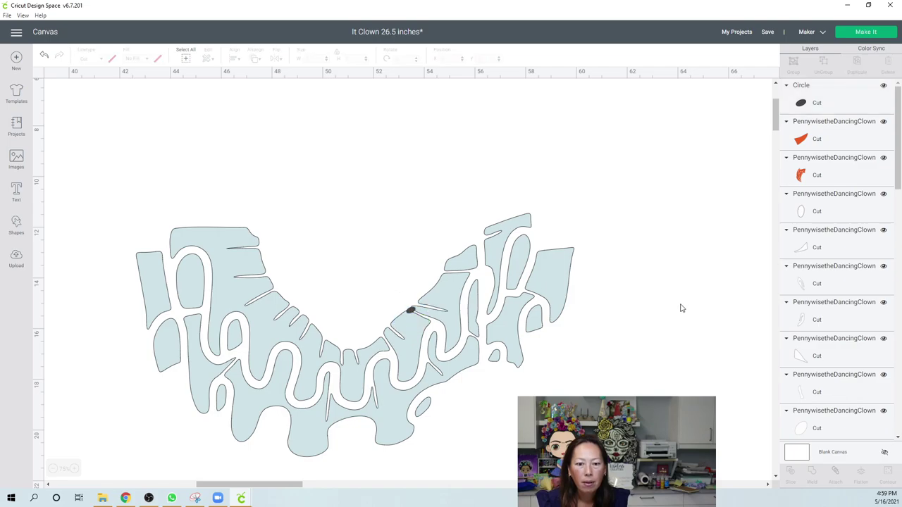
{"action": "left_click", "coordinate": [411, 311]}
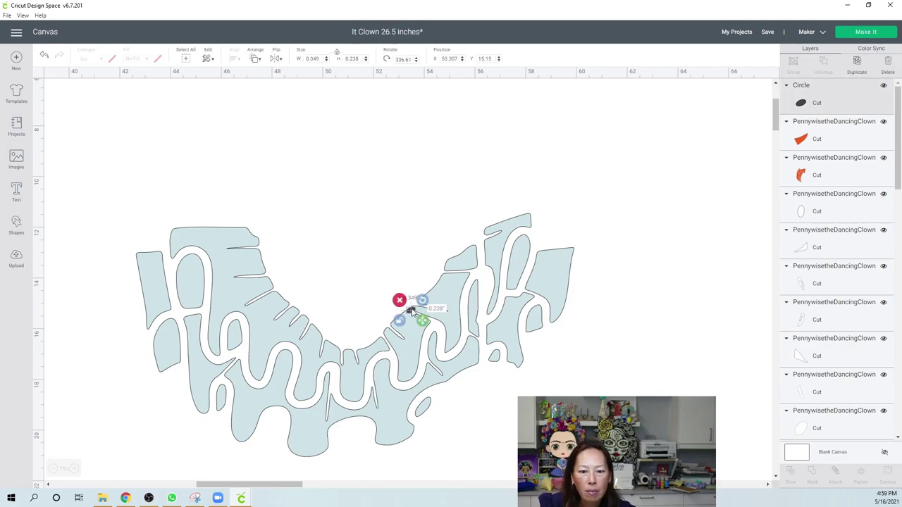
{"action": "left_click_drag", "start_coordinate": [411, 311], "coordinate": [413, 310]}
{"action": "left_click", "coordinate": [707, 348]}
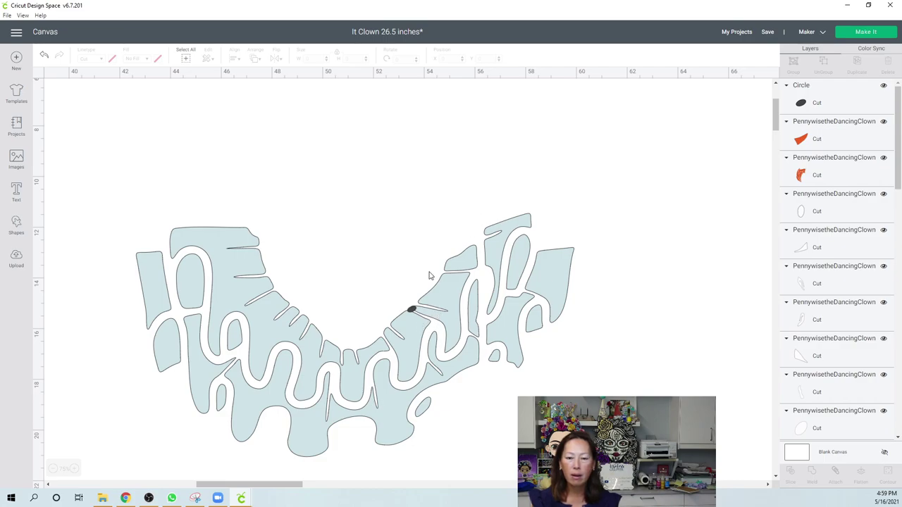
{"action": "left_click_drag", "start_coordinate": [91, 218], "coordinate": [554, 442]}
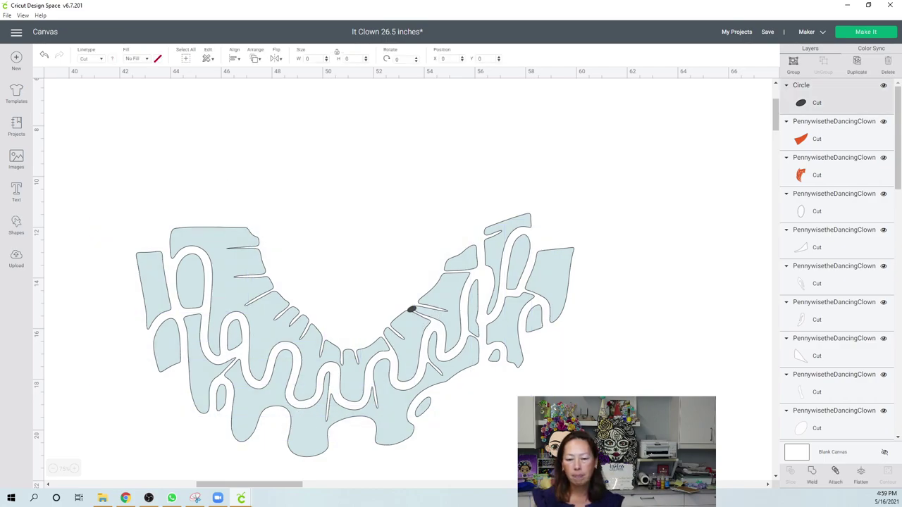
- Weld the selected collar ruffle and small ellipse using Weld in the Layers panel
{"action": "left_click", "coordinate": [813, 477]}
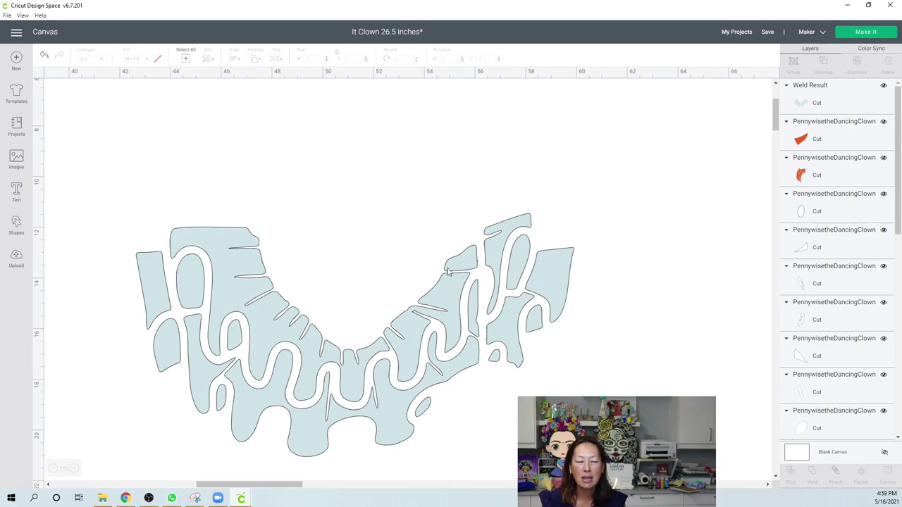
{"action": "left_click", "coordinate": [17, 225]}
- Add a circle onto the collar's centre, then undo three times to remove it and revert the weld
{"action": "left_click", "coordinate": [86, 160]}
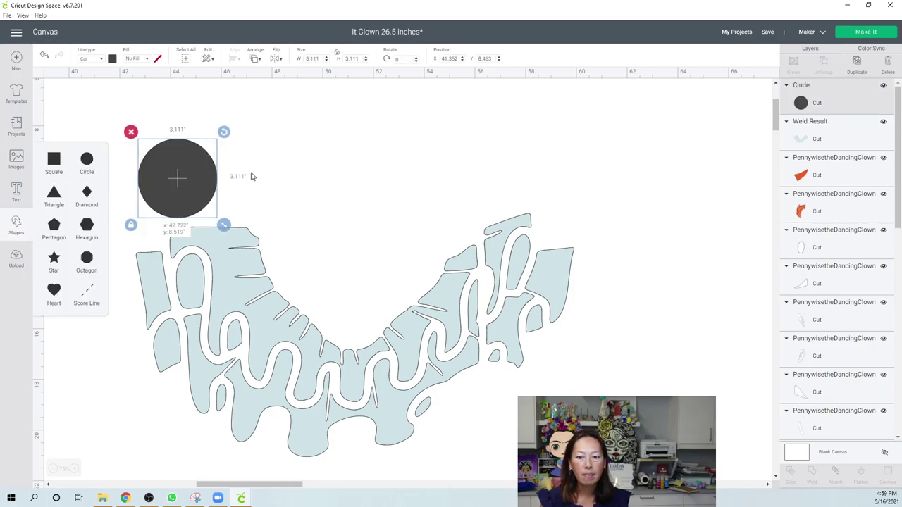
{"action": "left_click_drag", "start_coordinate": [252, 177], "coordinate": [418, 252]}
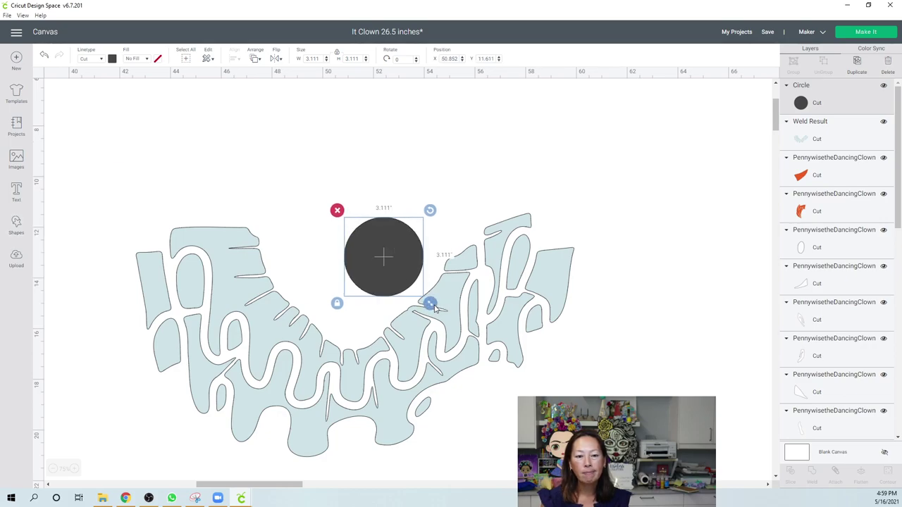
{"action": "left_click", "coordinate": [43, 56]}
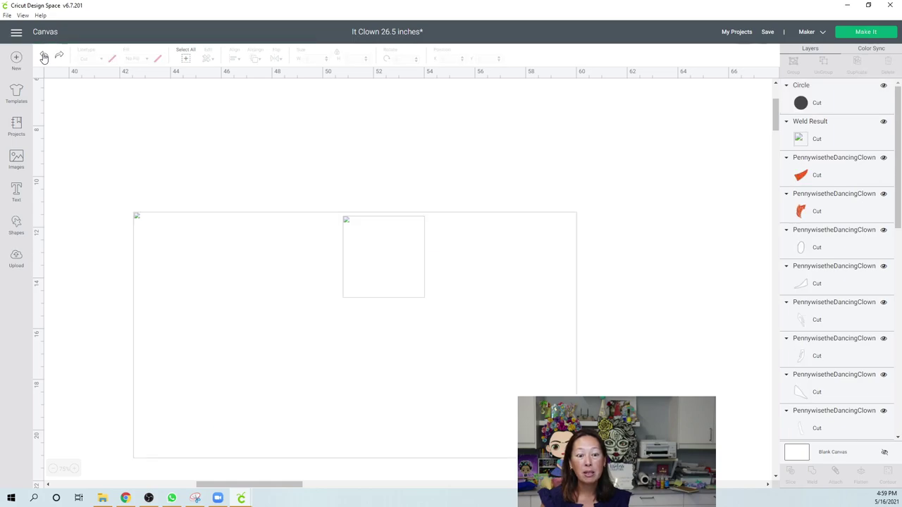
{"action": "left_click", "coordinate": [43, 56]}
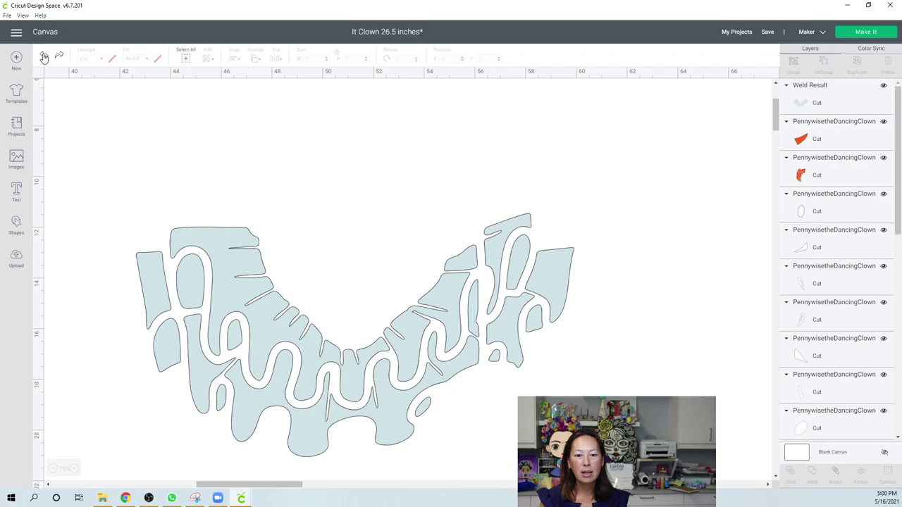
{"action": "left_click", "coordinate": [44, 57]}
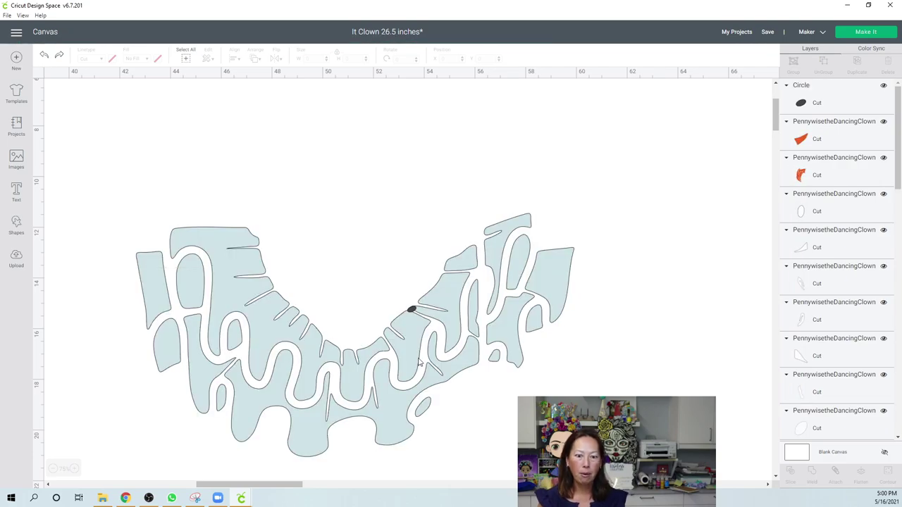
- Delete and restore the collar group, then weld the marquee-selected centre ruffle pieces into one dark piece
{"action": "left_click", "coordinate": [553, 296]}
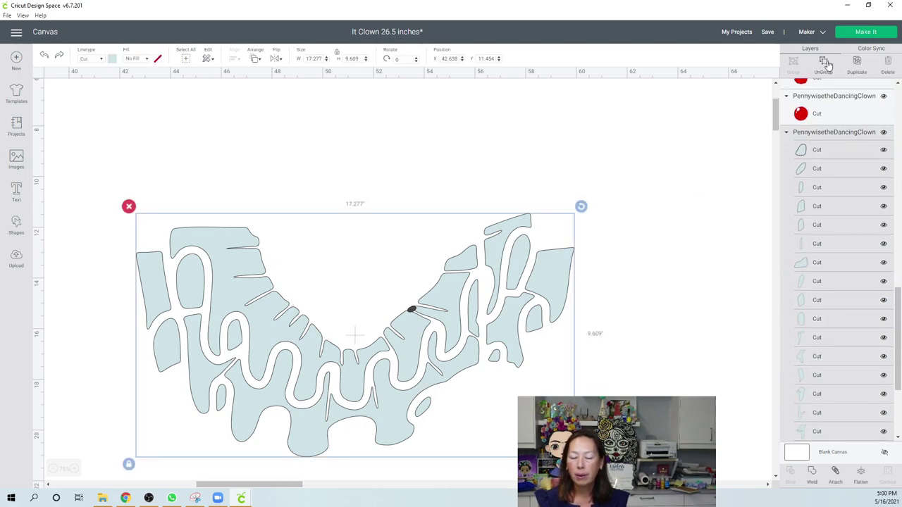
{"action": "key", "text": "Delete"}
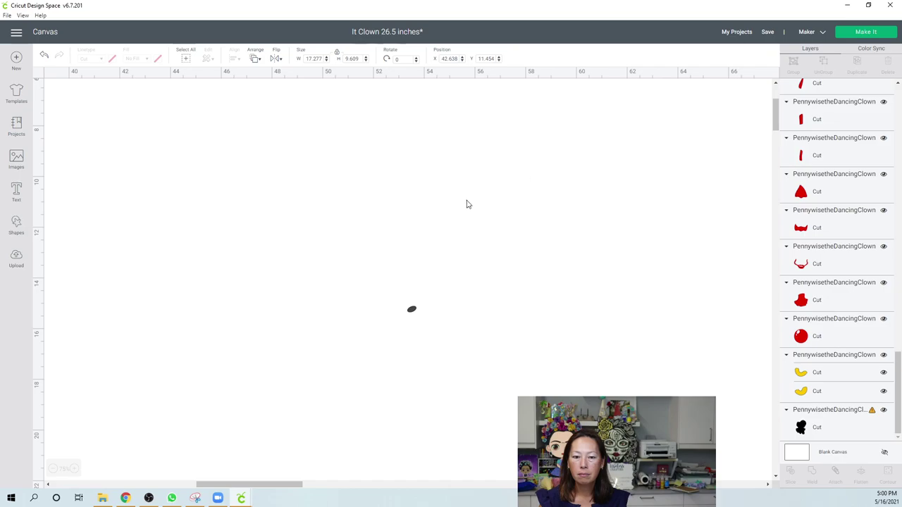
{"action": "key", "text": "ctrl+z"}
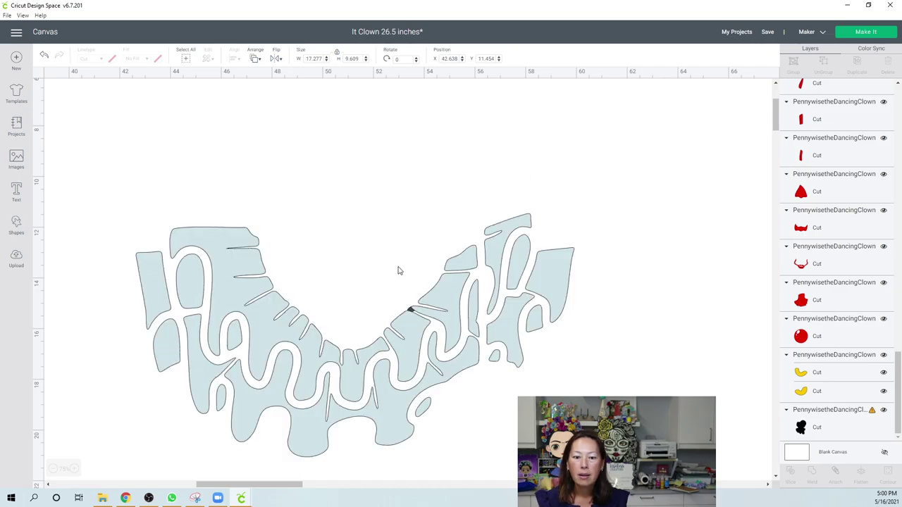
{"action": "left_click_drag", "start_coordinate": [399, 250], "coordinate": [433, 319]}
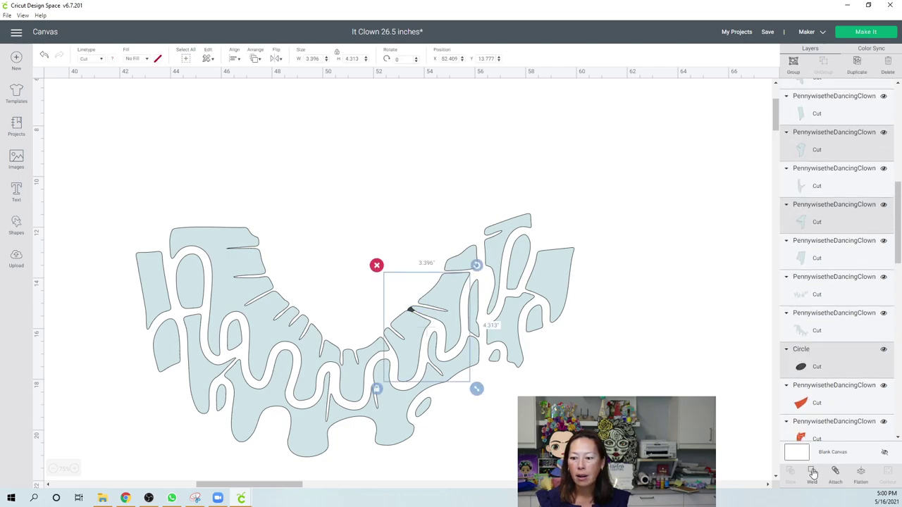
{"action": "key", "text": "Delete"}
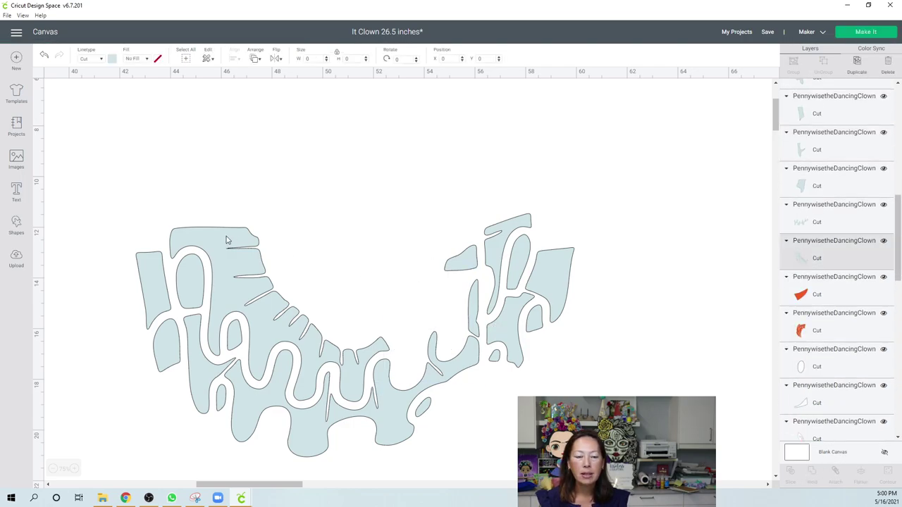
{"action": "left_click", "coordinate": [226, 237]}
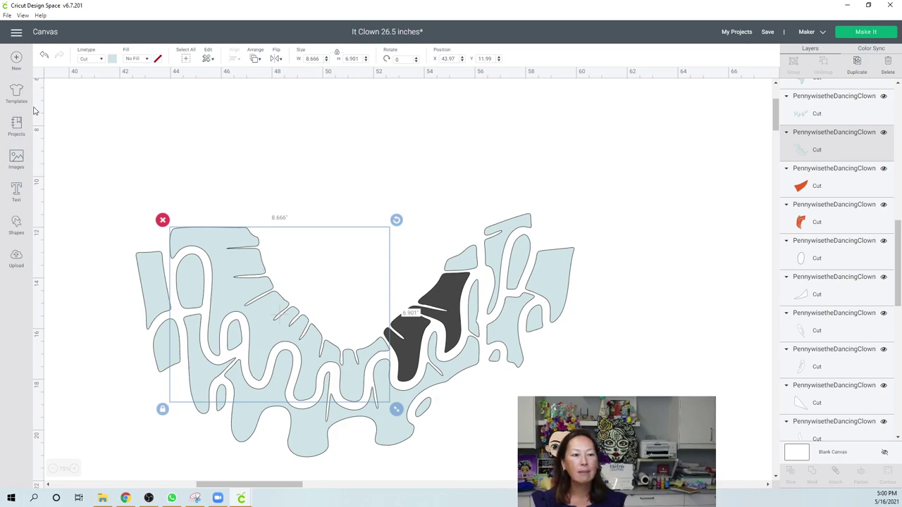
{"action": "left_click", "coordinate": [17, 224]}
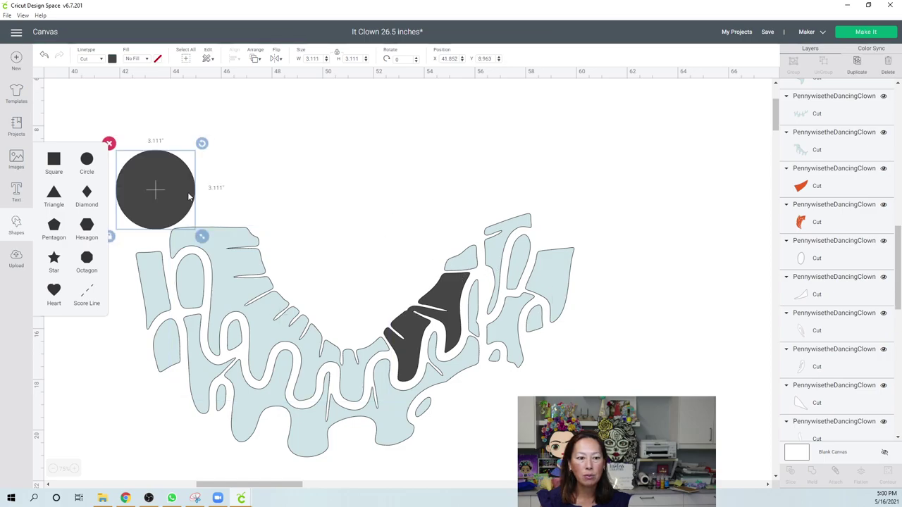
- Place the new circle over the collar's centre and weld it into the dark centre piece
{"action": "left_click_drag", "start_coordinate": [217, 188], "coordinate": [447, 272]}
{"action": "left_click", "coordinate": [416, 213]}
{"action": "left_click_drag", "start_coordinate": [417, 209], "coordinate": [466, 287]}
{"action": "left_click_drag", "start_coordinate": [497, 322], "coordinate": [499, 322]}
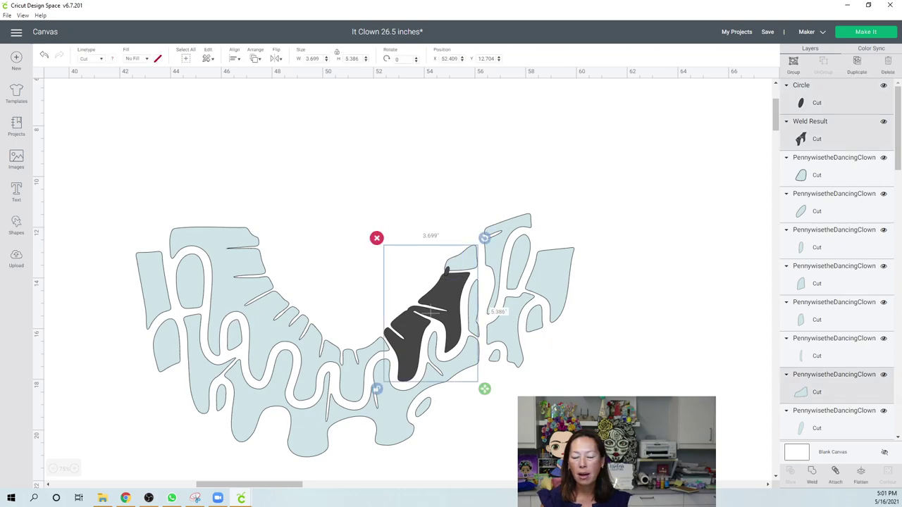
{"action": "left_click", "coordinate": [813, 475]}
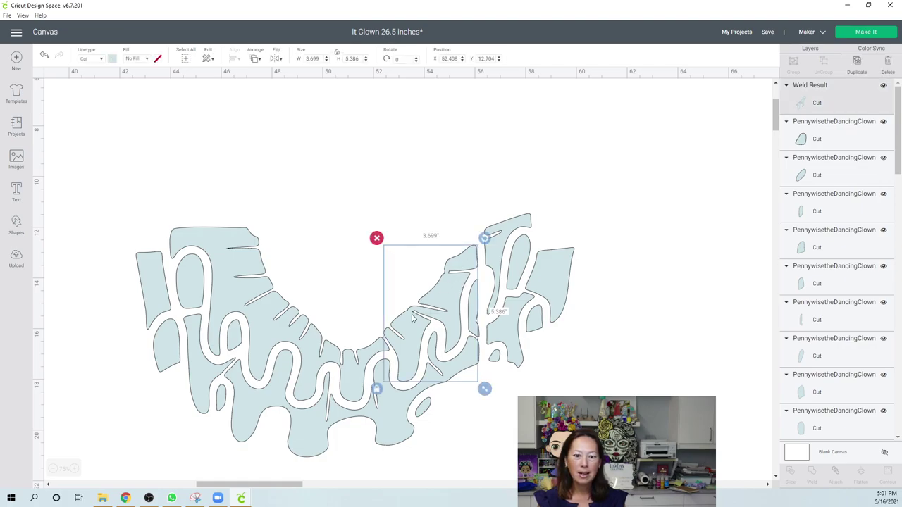
{"action": "left_click", "coordinate": [521, 170]}
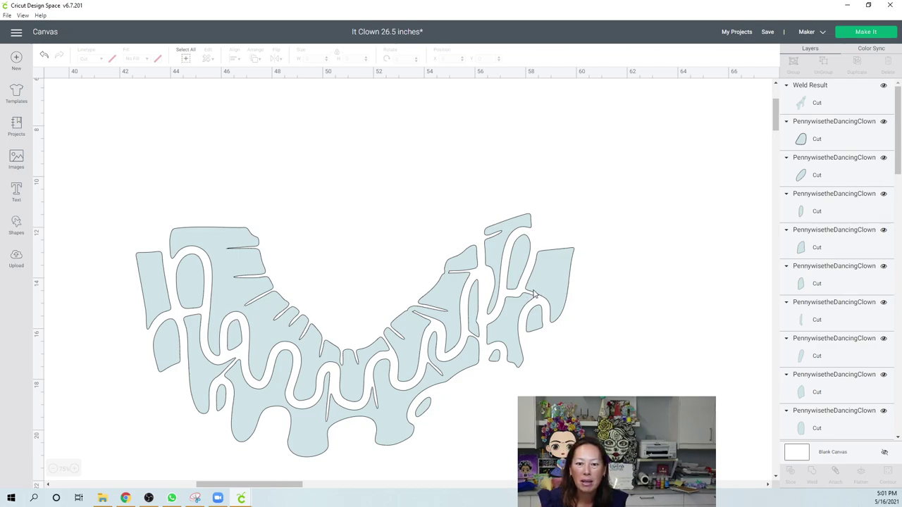
- Add a circle, squeeze it into a narrow oval and place it on the collar's right section
{"action": "left_click", "coordinate": [16, 224]}
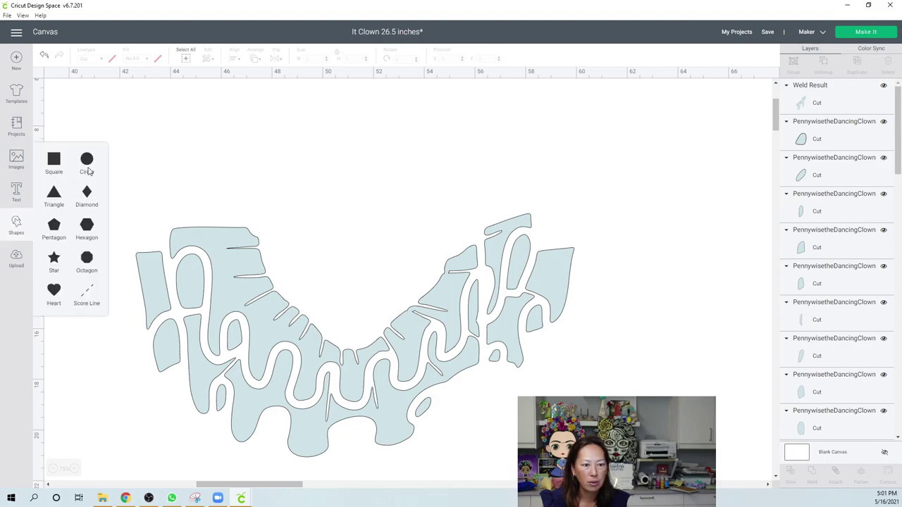
{"action": "left_click", "coordinate": [85, 165]}
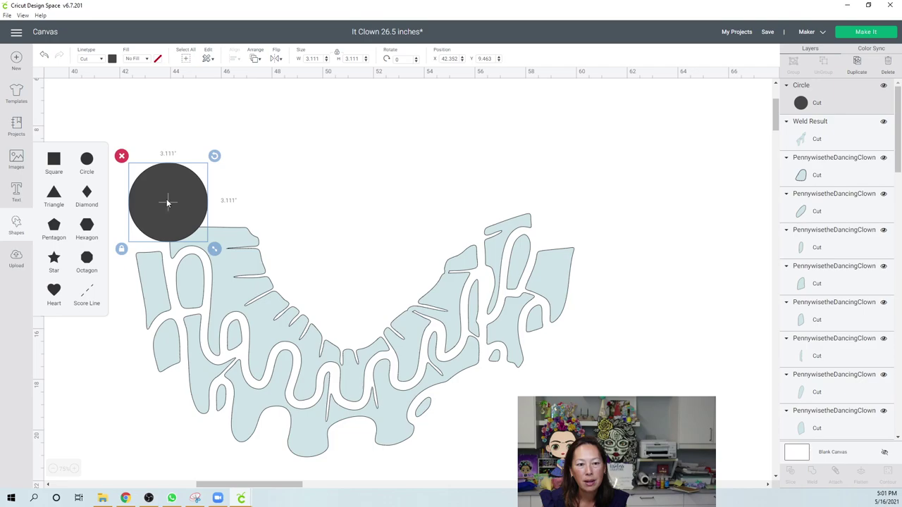
{"action": "left_click_drag", "start_coordinate": [166, 203], "coordinate": [674, 271]}
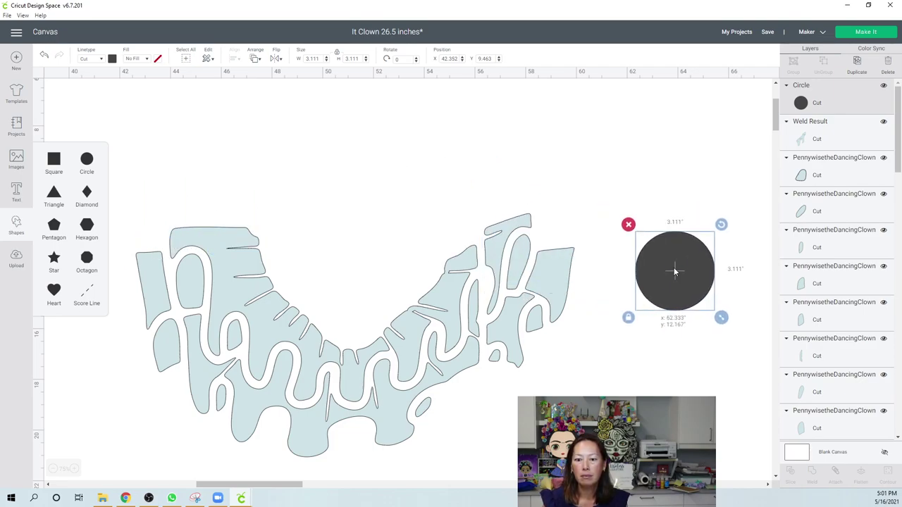
{"action": "left_click", "coordinate": [627, 318]}
{"action": "left_click_drag", "start_coordinate": [720, 317], "coordinate": [581, 284]}
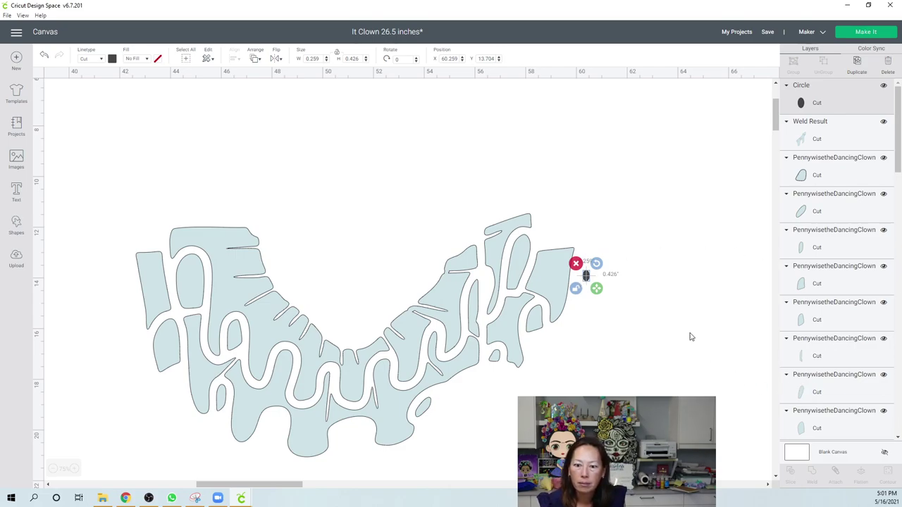
{"action": "left_click_drag", "start_coordinate": [585, 276], "coordinate": [532, 298]}
{"action": "left_click", "coordinate": [532, 298]}
{"action": "left_click", "coordinate": [629, 297]}
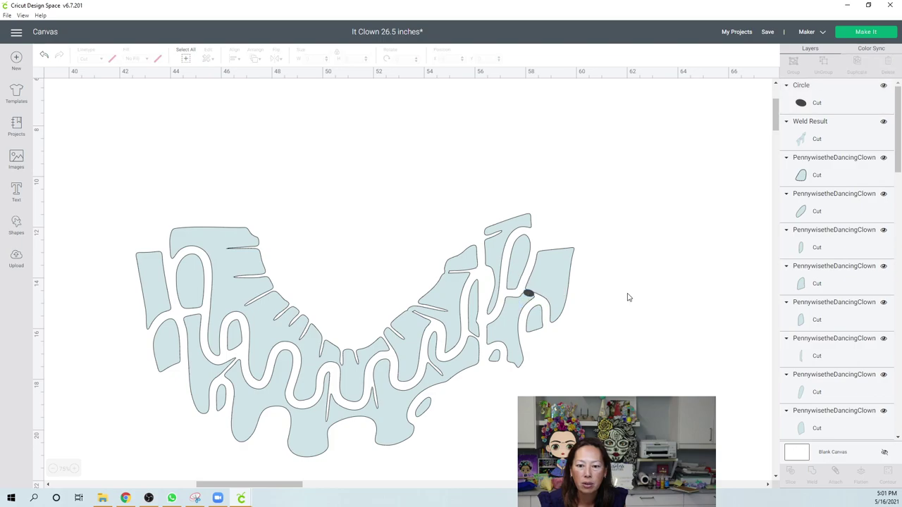
{"action": "left_click", "coordinate": [529, 294]}
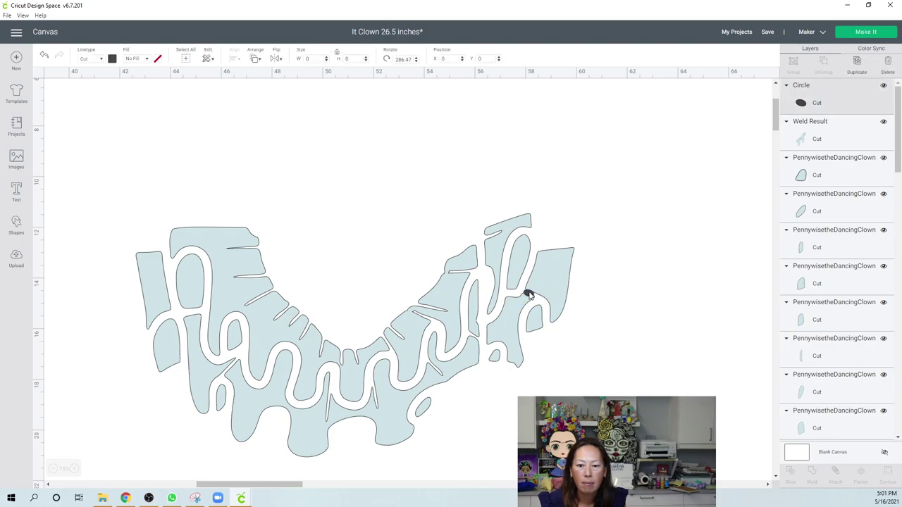
{"action": "left_click_drag", "start_coordinate": [542, 305], "coordinate": [542, 304]}
- Weld the right ruffle section with the oval into a 3.542 by 6.087 in piece, nudged right
{"action": "left_click", "coordinate": [619, 259]}
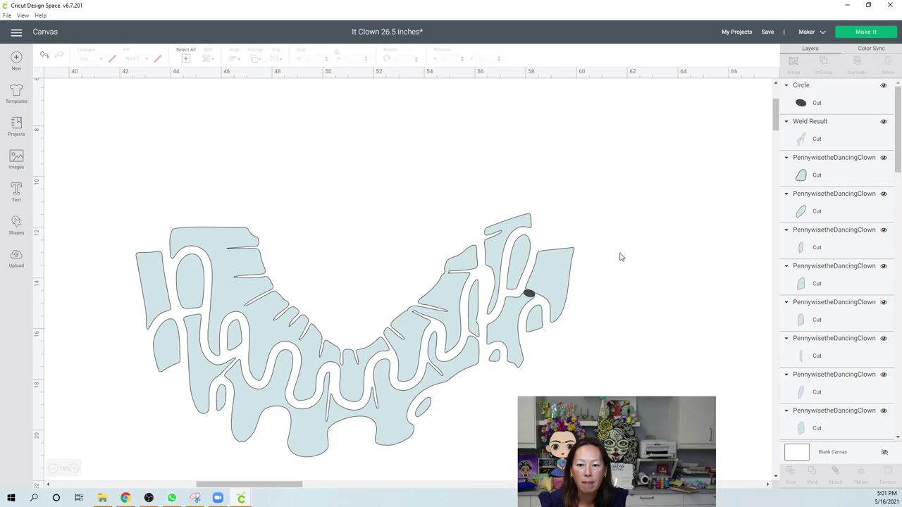
{"action": "left_click_drag", "start_coordinate": [611, 275], "coordinate": [529, 295]}
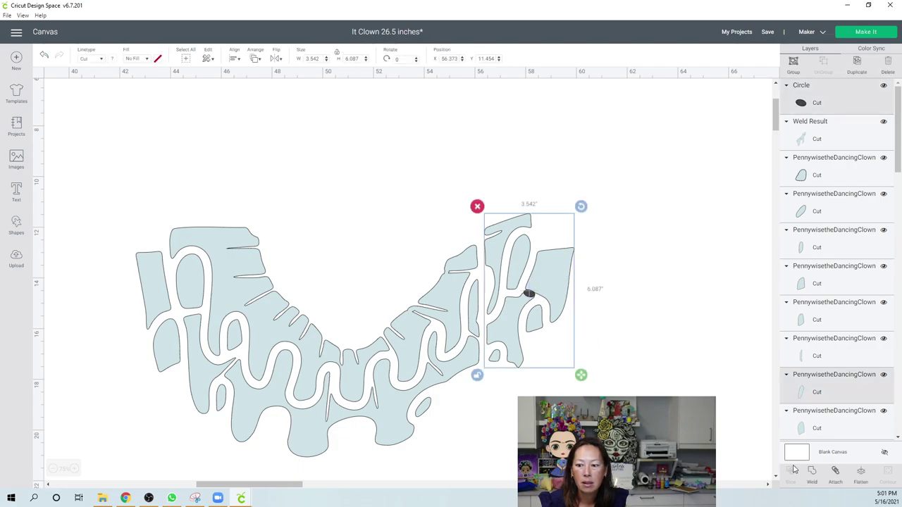
{"action": "scroll", "coordinate": [822, 331], "scroll_direction": "down", "scroll_amount": 2}
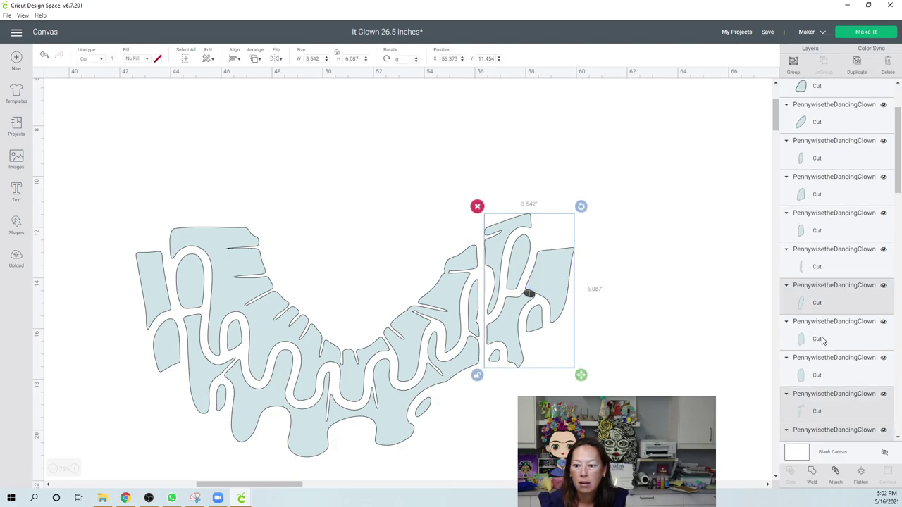
{"action": "left_click", "coordinate": [811, 474]}
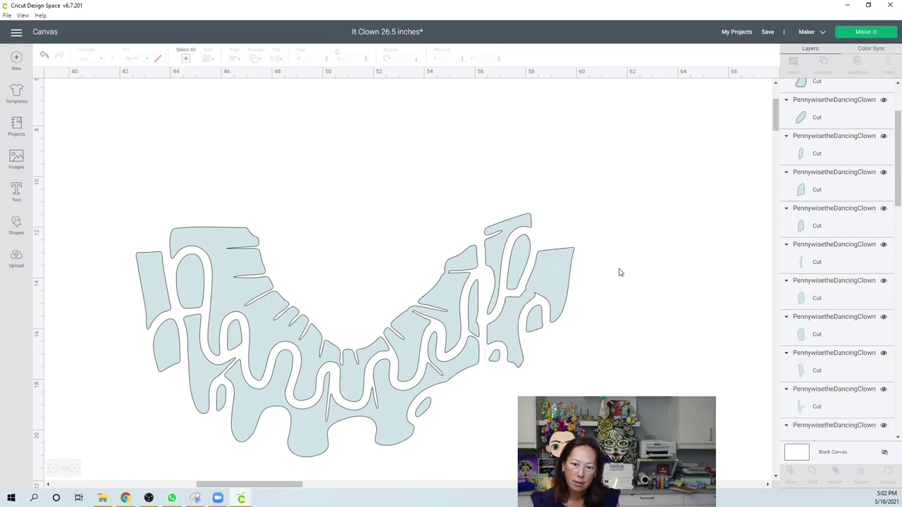
{"action": "left_click_drag", "start_coordinate": [547, 286], "coordinate": [570, 271]}
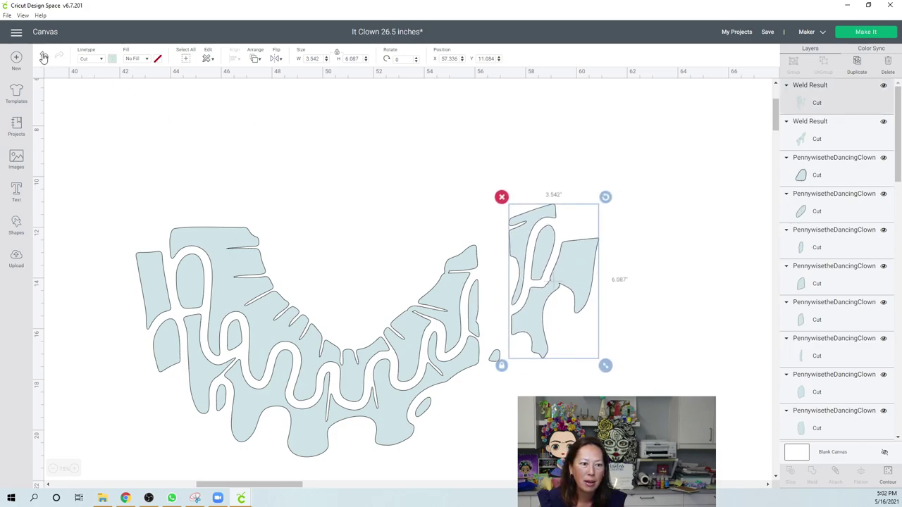
{"action": "left_click", "coordinate": [427, 256]}
- Undo the move, then add a circle shrunk to a 0.426 by 0.741 in black oval over the gap
{"action": "key", "text": "ctrl+z"}
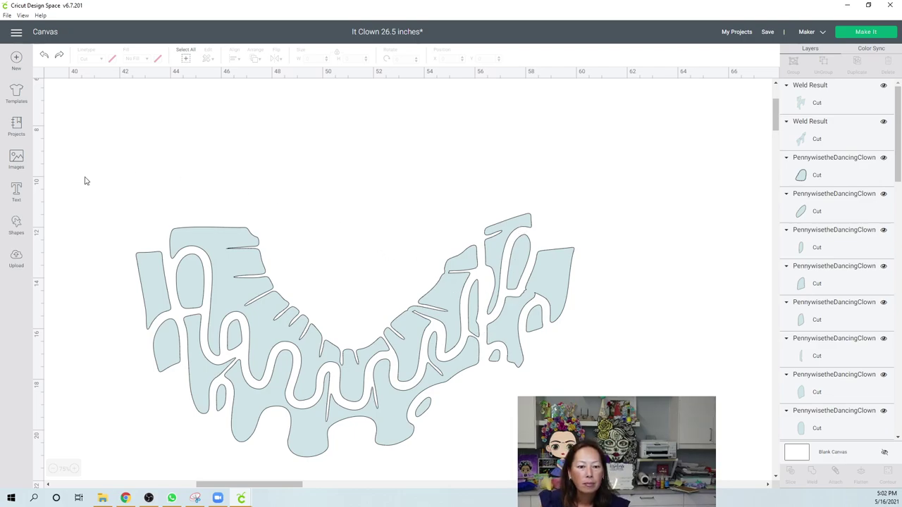
{"action": "left_click", "coordinate": [16, 222]}
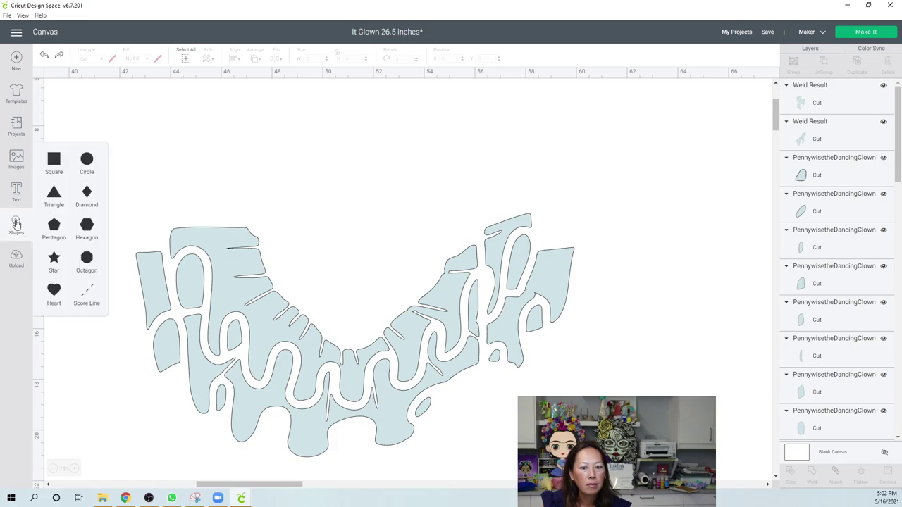
{"action": "left_click", "coordinate": [87, 161]}
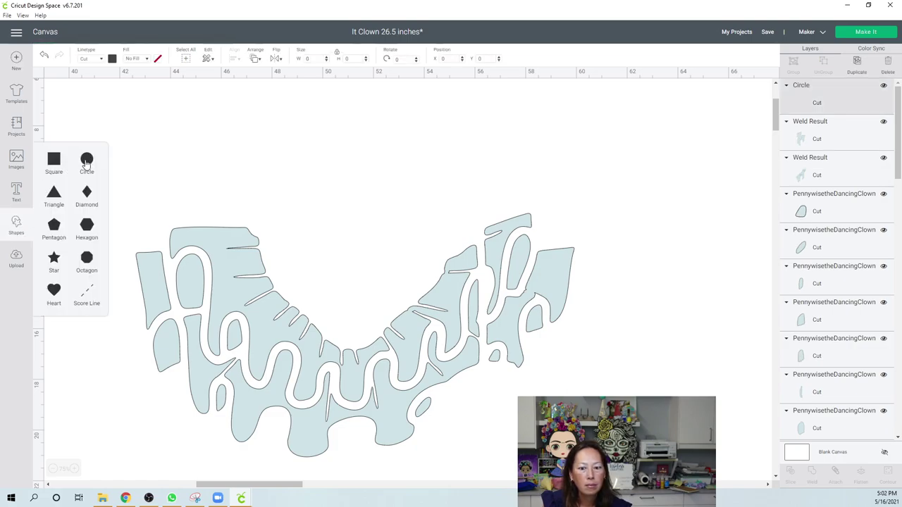
{"action": "left_click_drag", "start_coordinate": [163, 193], "coordinate": [475, 357]}
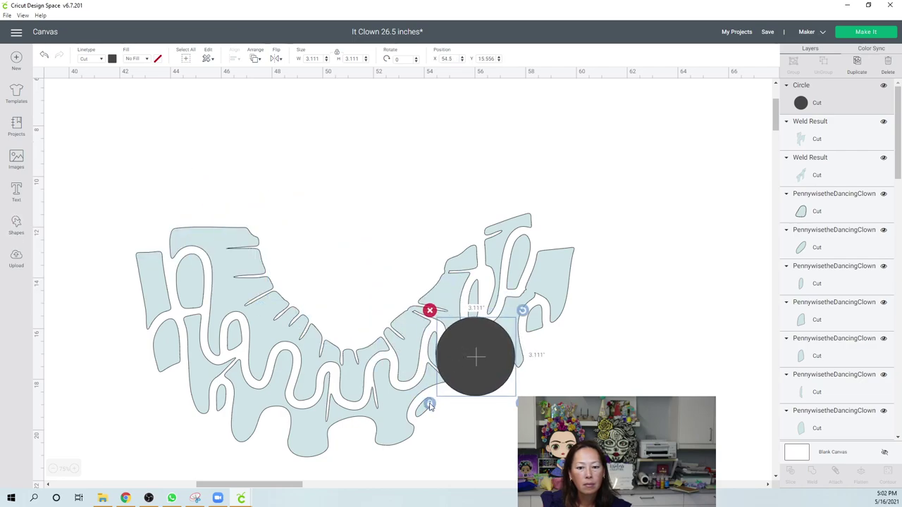
{"action": "left_click_drag", "start_coordinate": [519, 400], "coordinate": [471, 337]}
{"action": "left_click", "coordinate": [471, 337]}
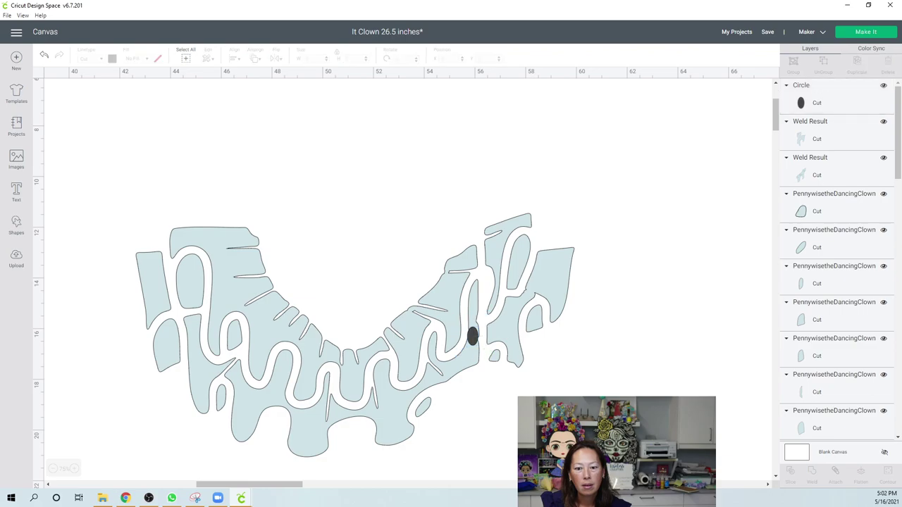
- Select the oval with the welded piece and middle ruffle piece, and weld them together
{"action": "left_click", "coordinate": [471, 337]}
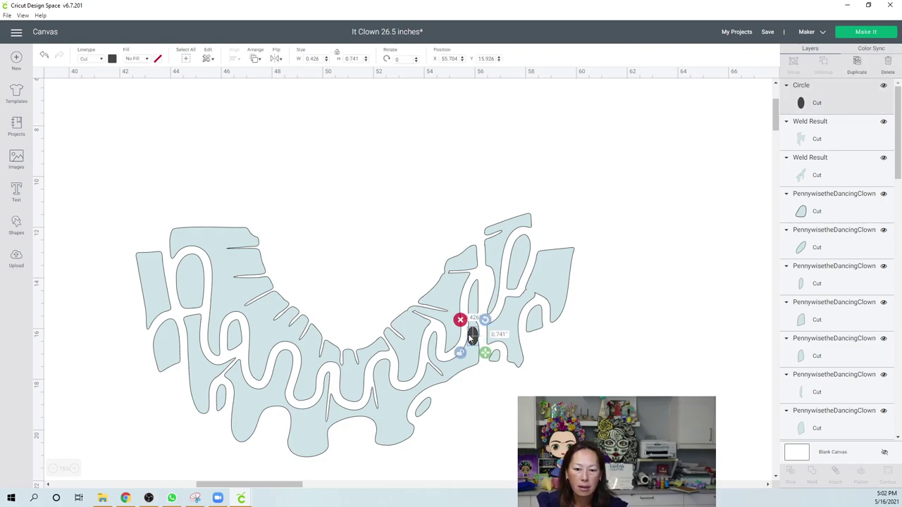
{"action": "left_click", "coordinate": [456, 371], "text": "shift"}
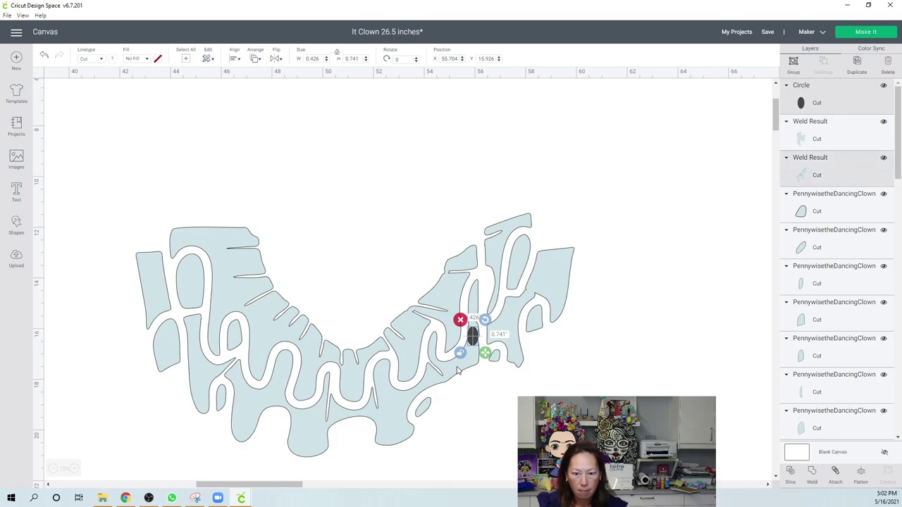
{"action": "left_click", "coordinate": [476, 304], "text": "shift"}
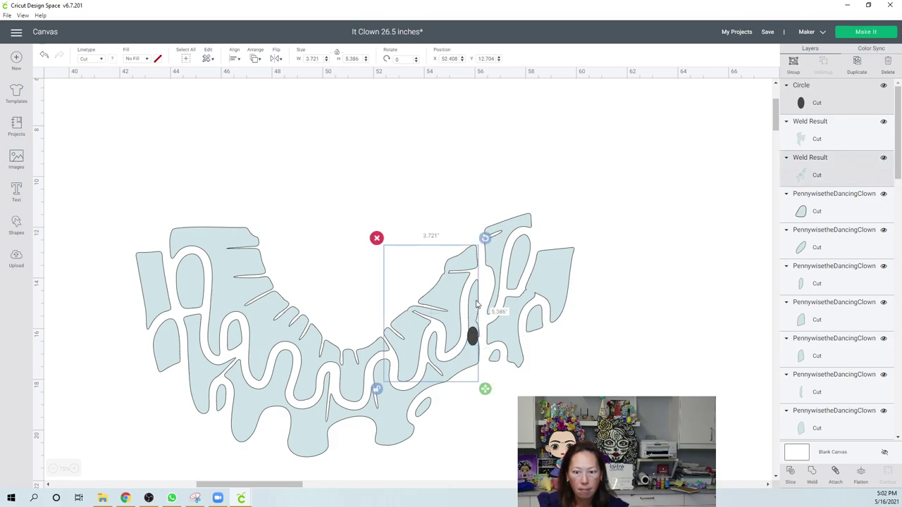
{"action": "left_click", "coordinate": [813, 477]}
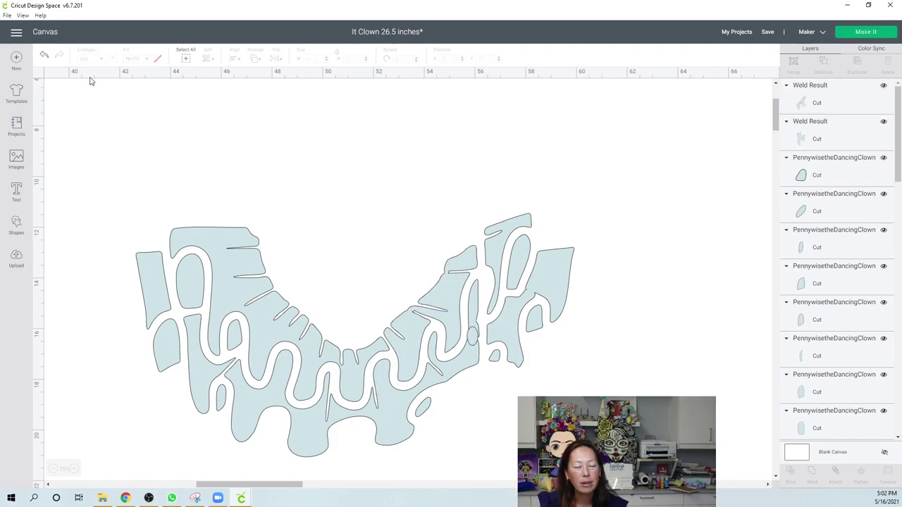
- Undo the oval weld, then drag the middle and large left welded pieces up above the collar
{"action": "left_click", "coordinate": [44, 58]}
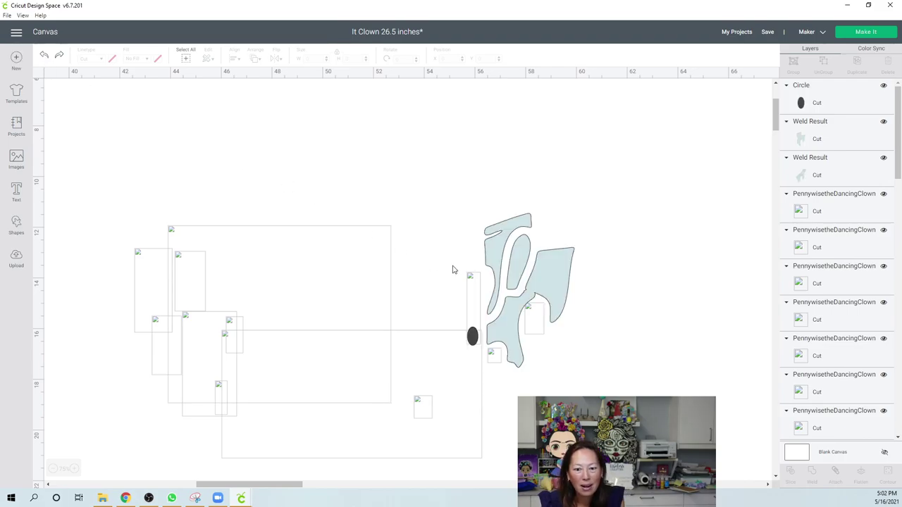
{"action": "left_click", "coordinate": [433, 303]}
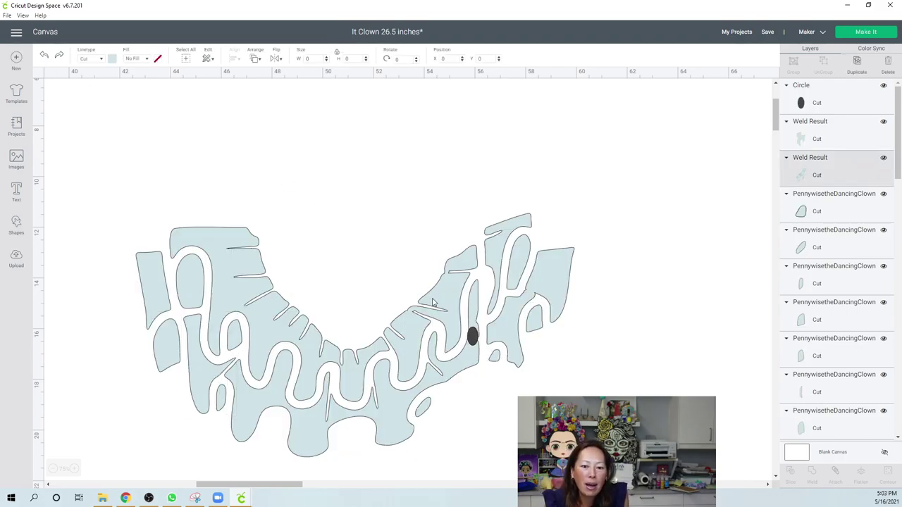
{"action": "left_click_drag", "start_coordinate": [434, 220], "coordinate": [436, 247]}
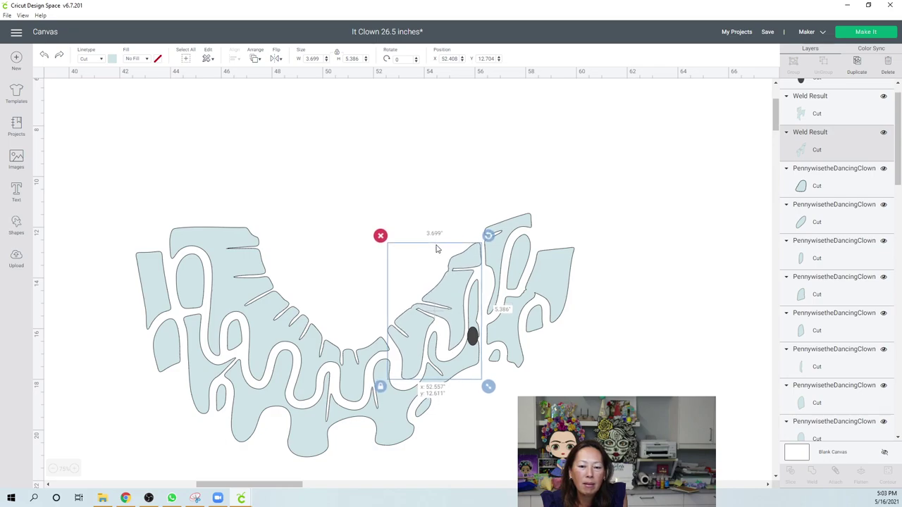
{"action": "left_click_drag", "start_coordinate": [436, 249], "coordinate": [445, 131]}
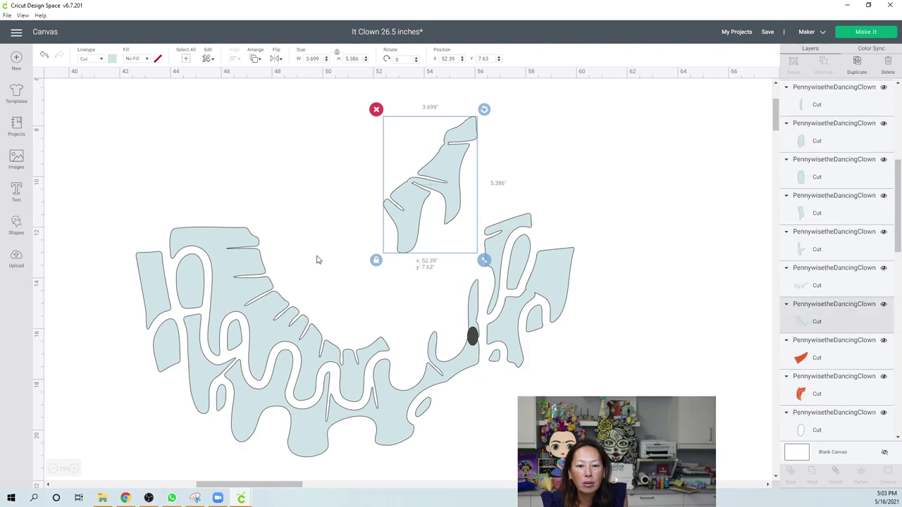
{"action": "left_click_drag", "start_coordinate": [317, 257], "coordinate": [320, 175]}
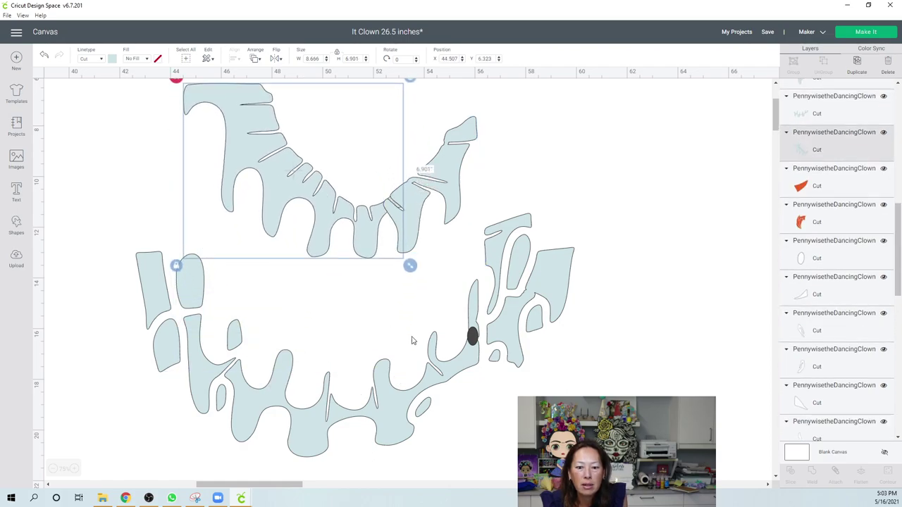
- Weld the lower ruffle pieces and the oval into one piece
{"action": "left_click", "coordinate": [446, 308]}
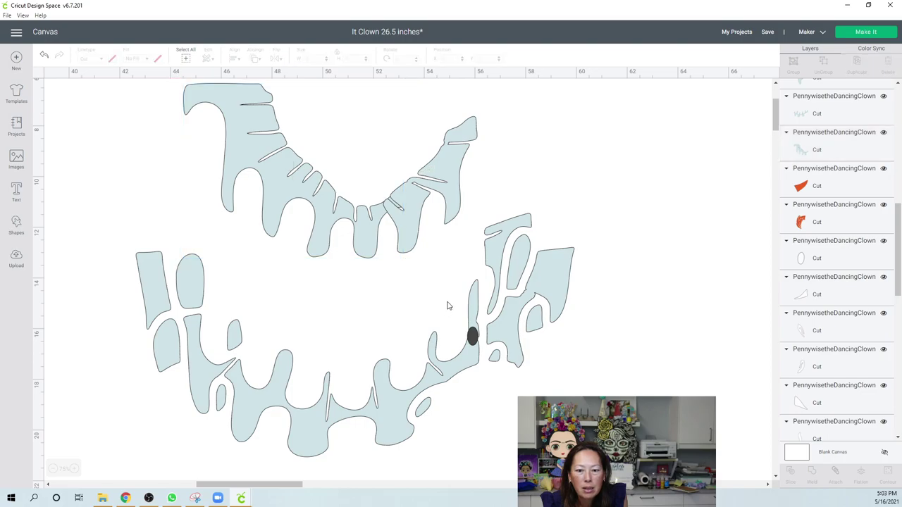
{"action": "left_click_drag", "start_coordinate": [454, 360], "coordinate": [473, 386]}
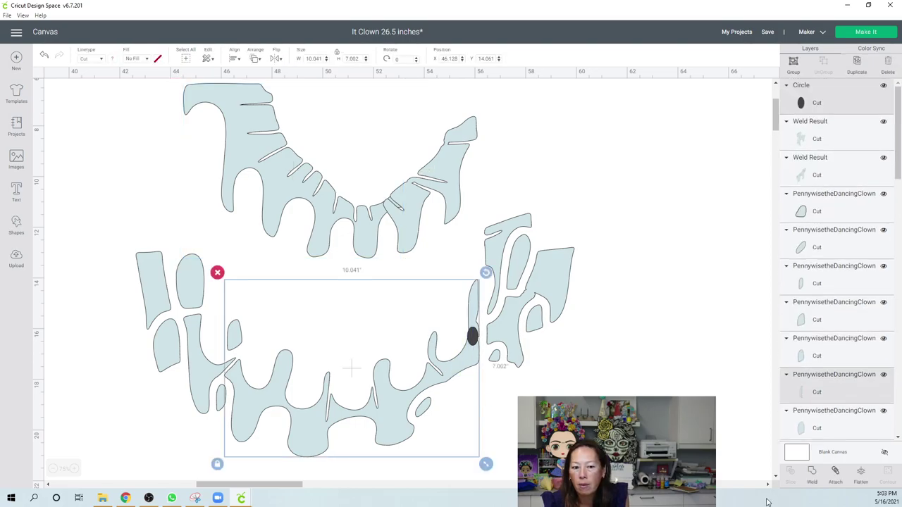
{"action": "left_click", "coordinate": [811, 473]}
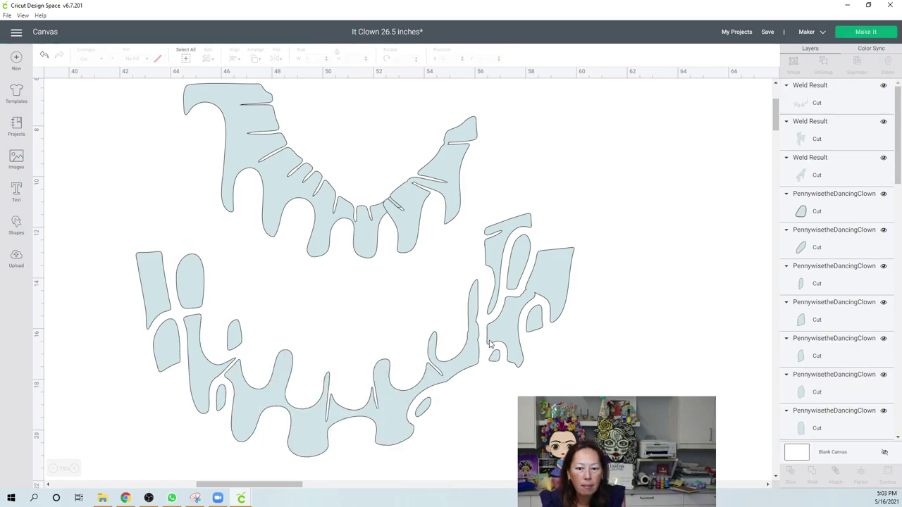
- Move the right-hand ruffle piece and the welded lower piece to the right, away from the small left pieces
{"action": "left_click", "coordinate": [548, 293]}
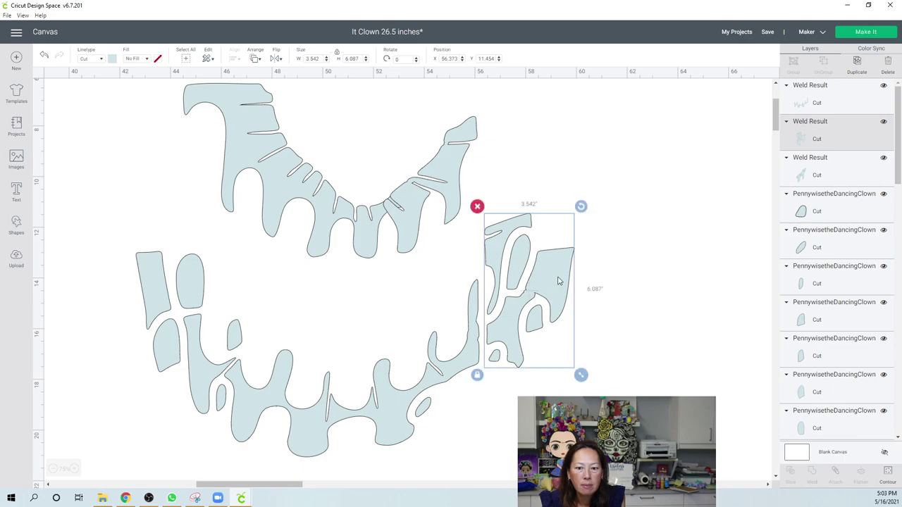
{"action": "left_click_drag", "start_coordinate": [562, 281], "coordinate": [746, 234]}
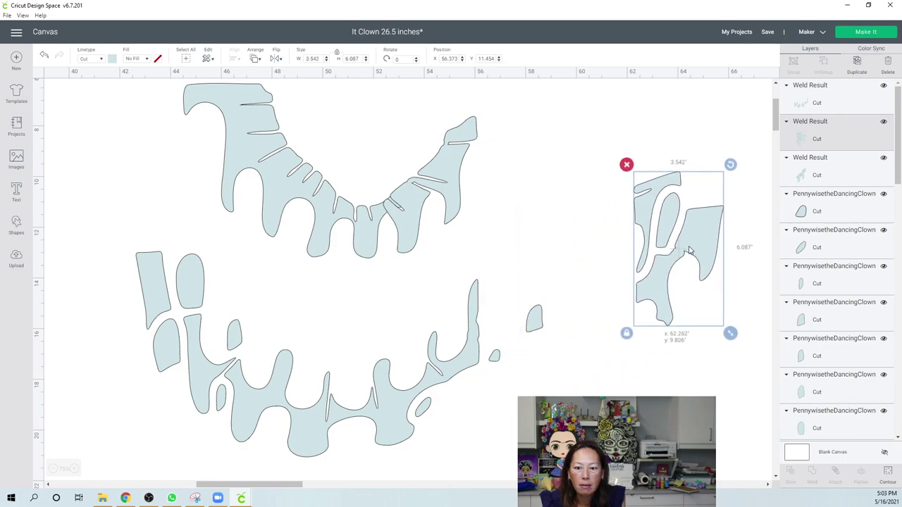
{"action": "left_click", "coordinate": [533, 320]}
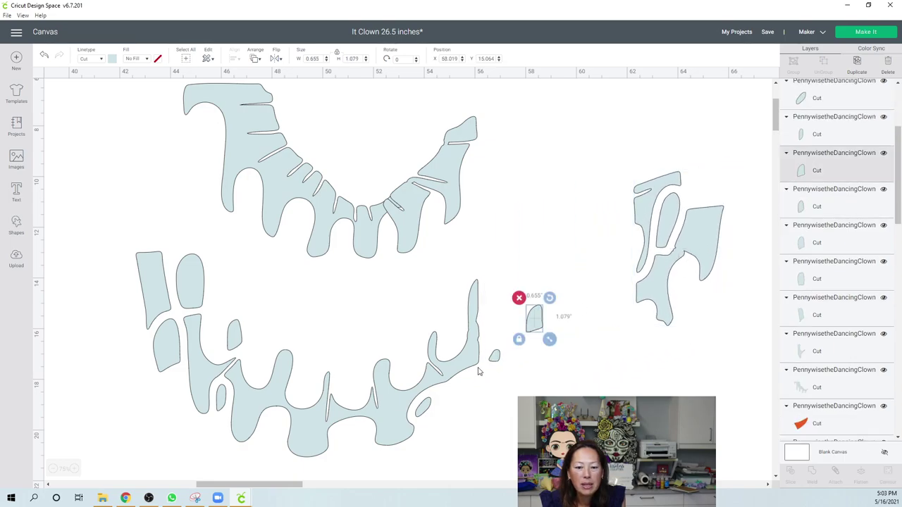
{"action": "left_click", "coordinate": [326, 421]}
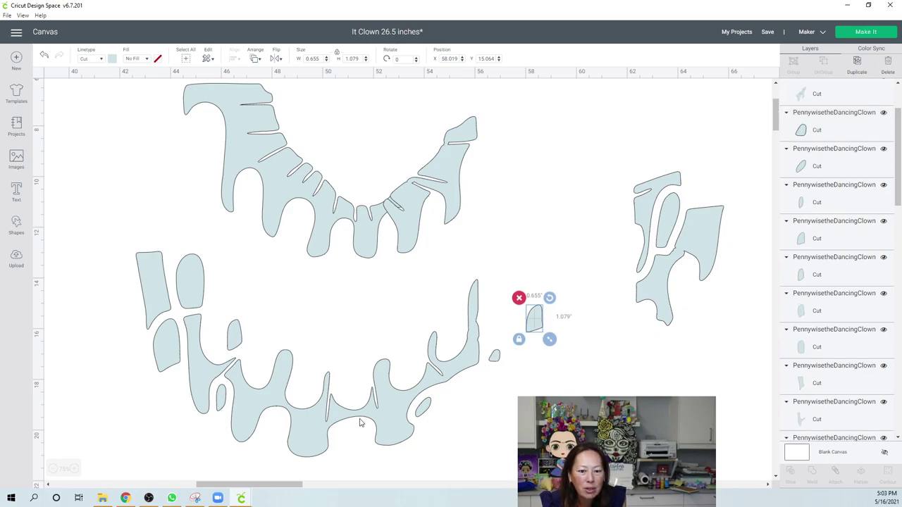
{"action": "left_click_drag", "start_coordinate": [326, 421], "coordinate": [560, 405]}
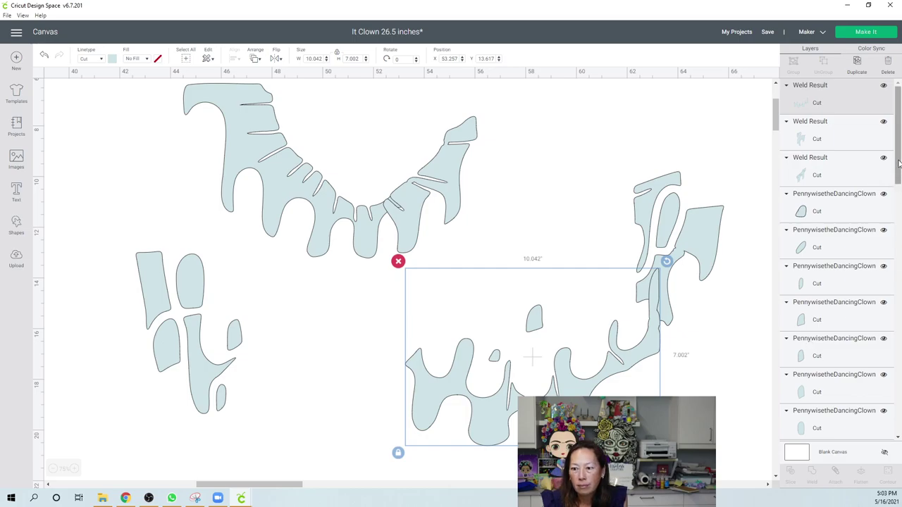
- Zoom out, then move the white face outline and 6.272 x 9.512 in orange hair up beside the collar
{"action": "scroll", "coordinate": [897, 198], "scroll_direction": "down", "scroll_amount": 5}
{"action": "scroll", "coordinate": [899, 212], "scroll_direction": "up", "scroll_amount": 4}
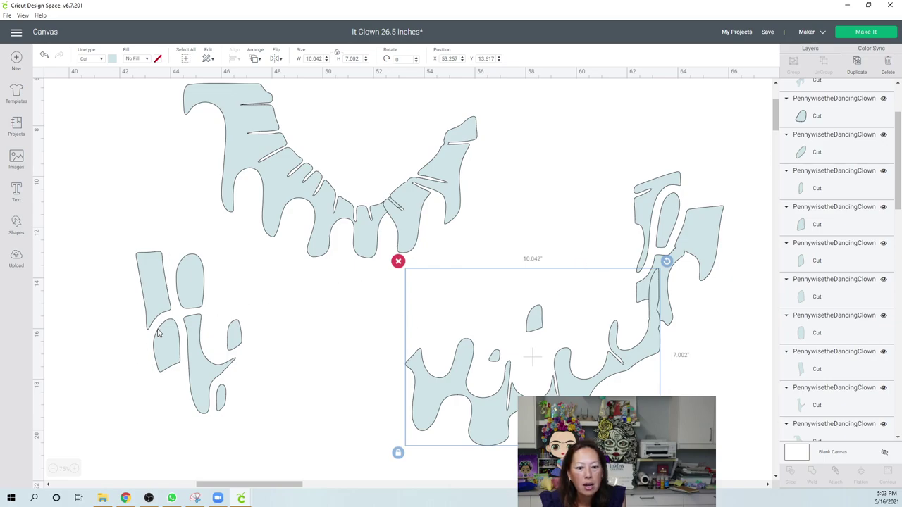
{"action": "left_click", "coordinate": [52, 469]}
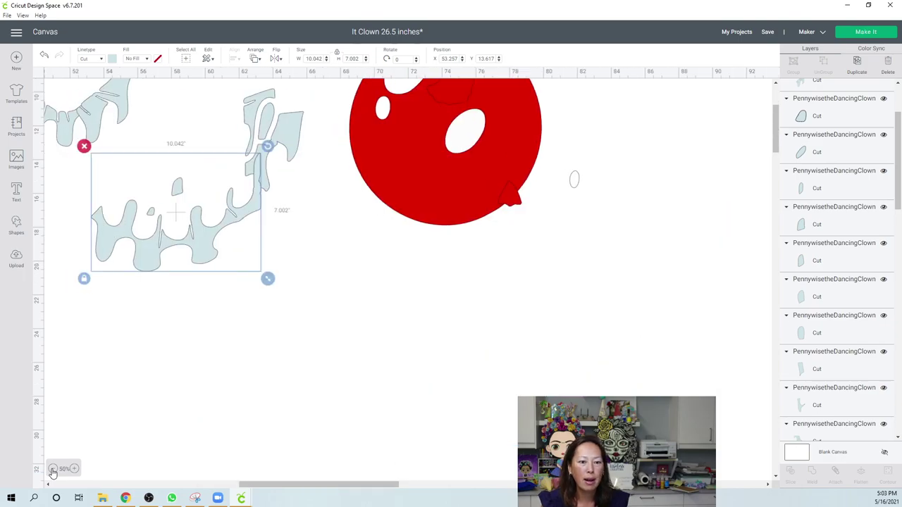
{"action": "left_click", "coordinate": [52, 469]}
{"action": "scroll", "coordinate": [172, 303], "scroll_direction": "up", "scroll_amount": 2}
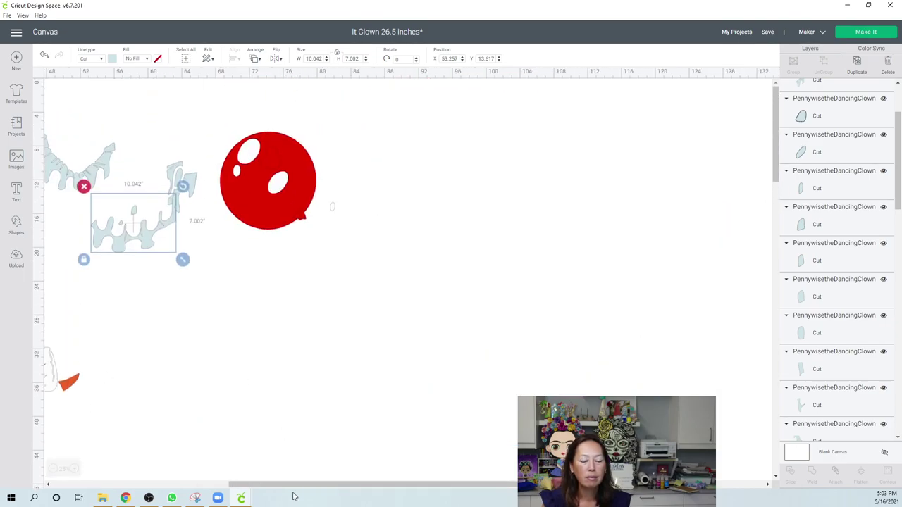
{"action": "left_click_drag", "start_coordinate": [291, 485], "coordinate": [61, 484]}
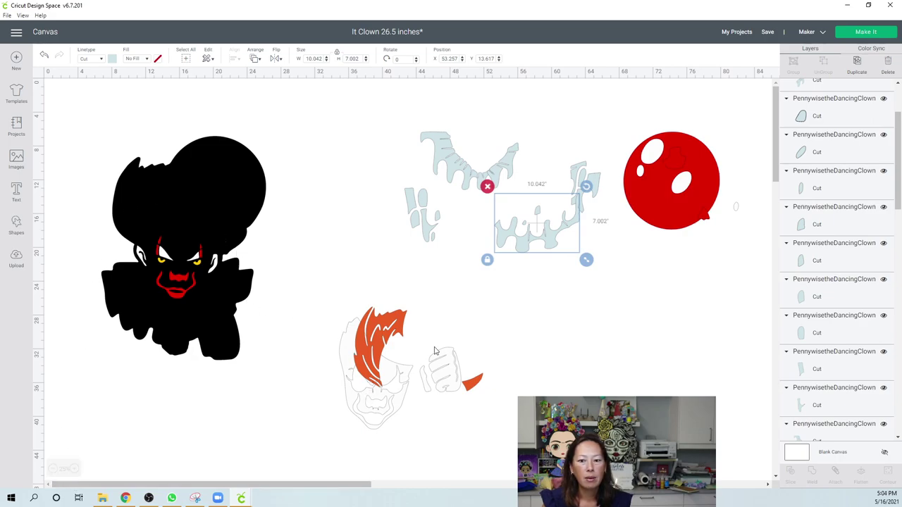
{"action": "left_click_drag", "start_coordinate": [443, 343], "coordinate": [531, 216]}
{"action": "left_click_drag", "start_coordinate": [451, 322], "coordinate": [546, 258]}
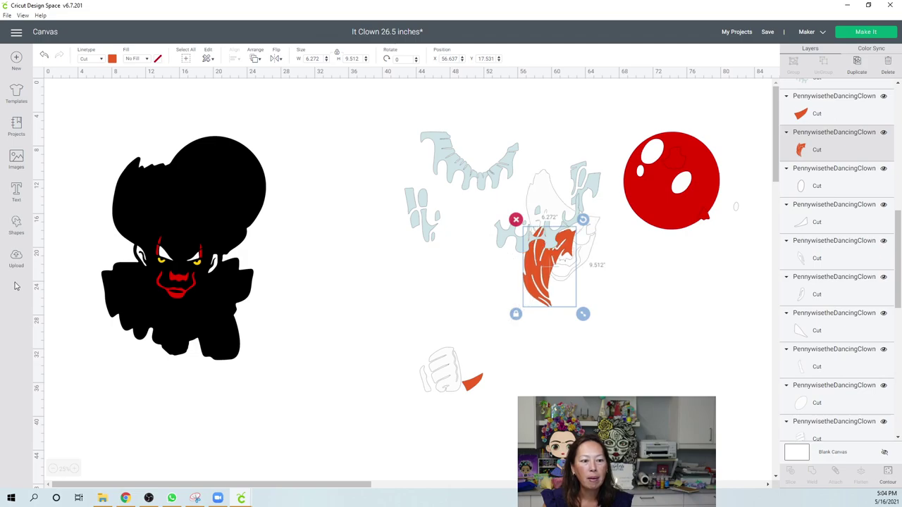
- Insert the colour Pennywise clown upload from Recent Uploads onto the canvas
{"action": "left_click", "coordinate": [16, 258]}
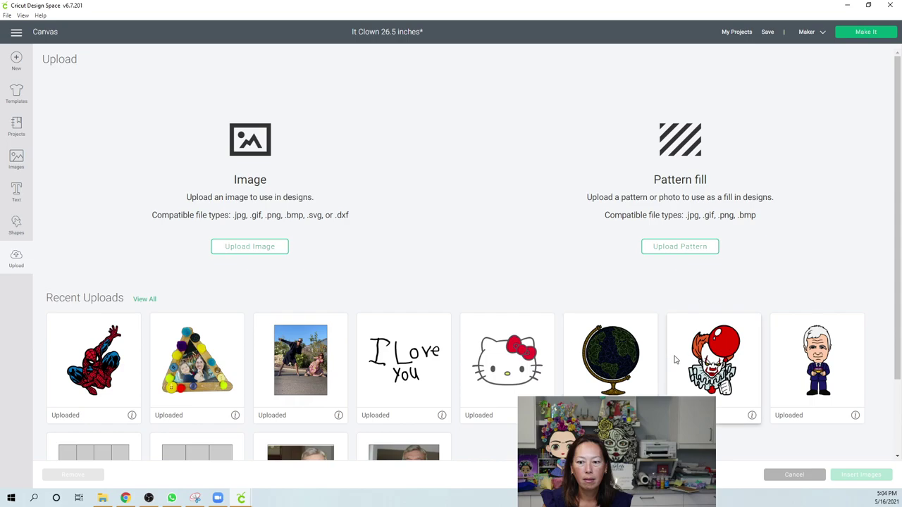
{"action": "left_click", "coordinate": [713, 363]}
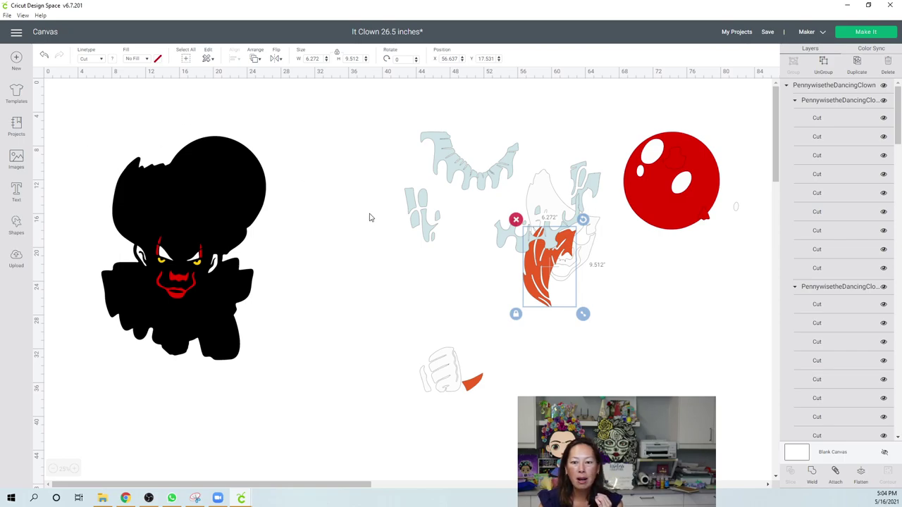
{"action": "left_click", "coordinate": [571, 275]}
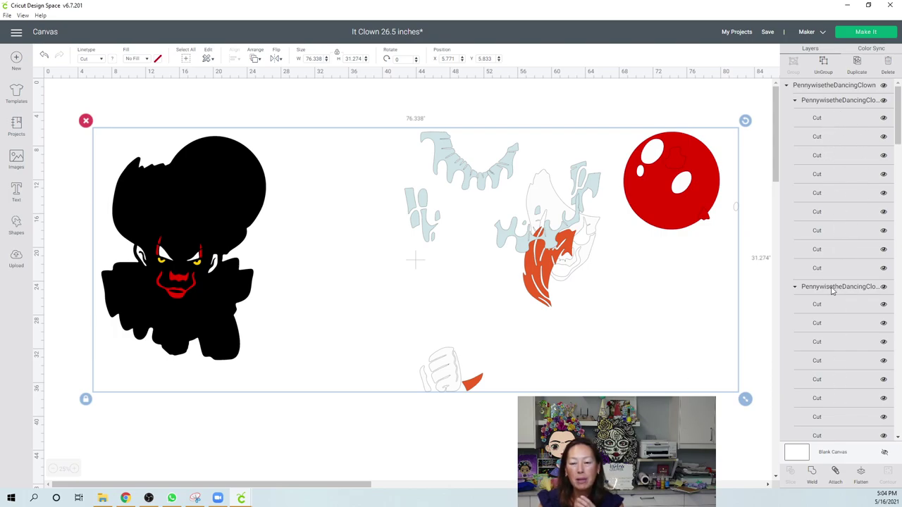
- Select the small colour clown reference image, not the large black clown, and flatten it
{"action": "left_click", "coordinate": [180, 109]}
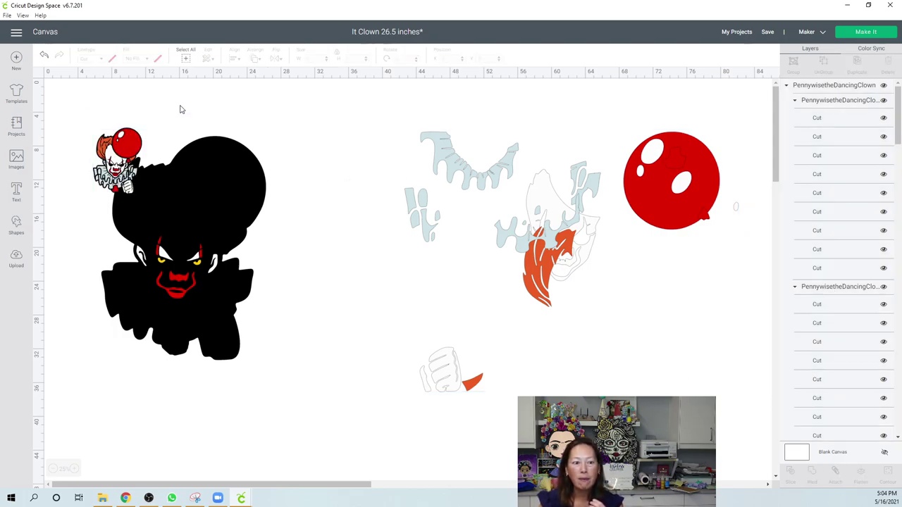
{"action": "left_click", "coordinate": [183, 246]}
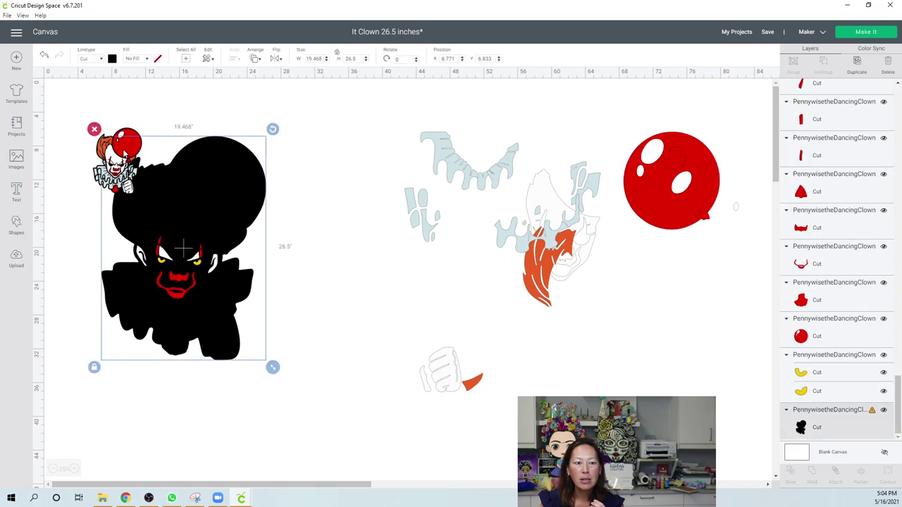
{"action": "key", "text": "Escape"}
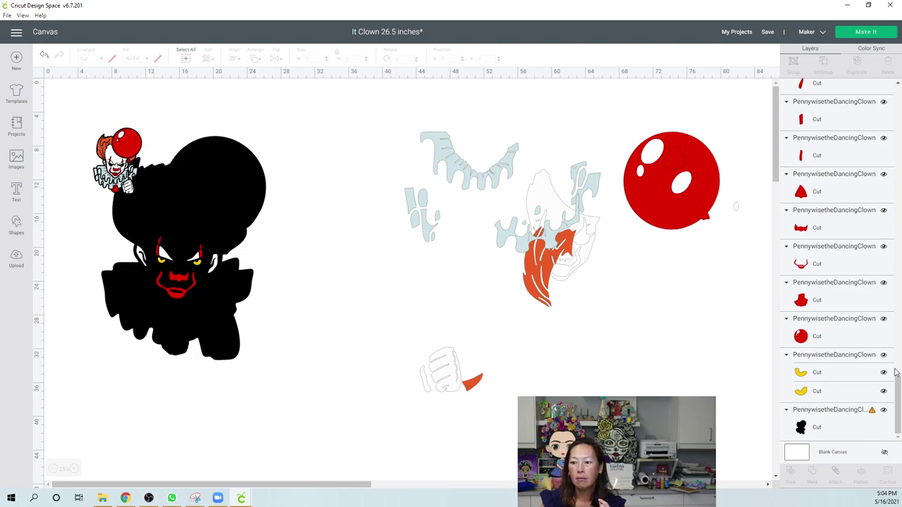
{"action": "left_click_drag", "start_coordinate": [897, 388], "coordinate": [881, 179]}
{"action": "scroll", "coordinate": [881, 179], "scroll_direction": "up", "scroll_amount": 10}
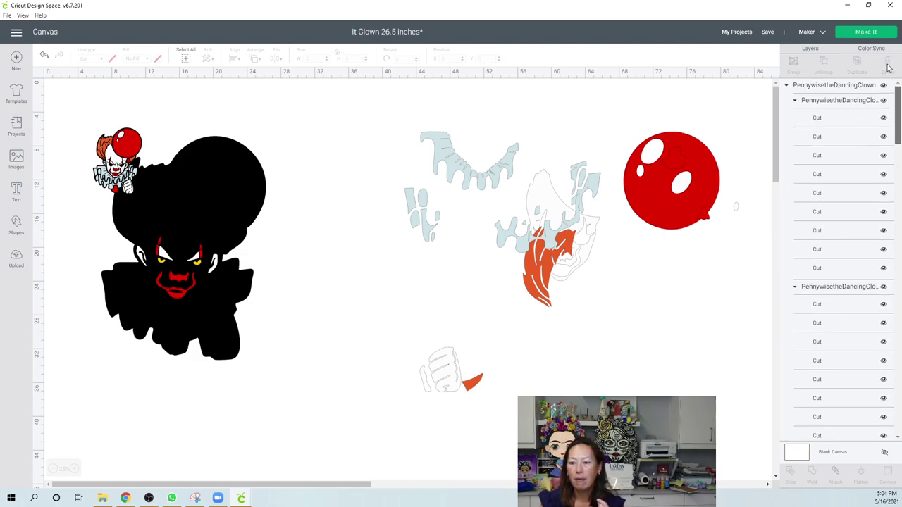
{"action": "left_click", "coordinate": [817, 101]}
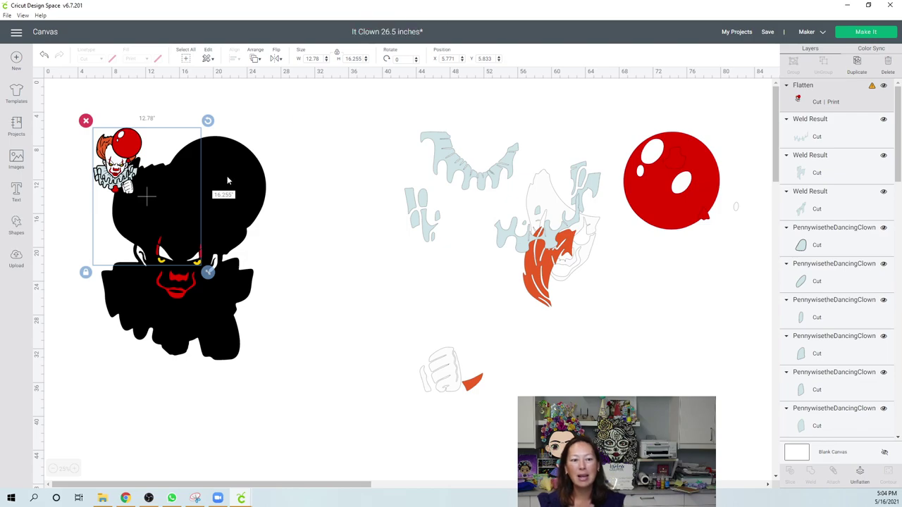
- Undo two recent edits and nudge the clown reference image slightly into place
{"action": "key", "text": "ctrl+z"}
{"action": "key", "text": "ctrl+z"}
{"action": "key", "text": "ctrl+z"}
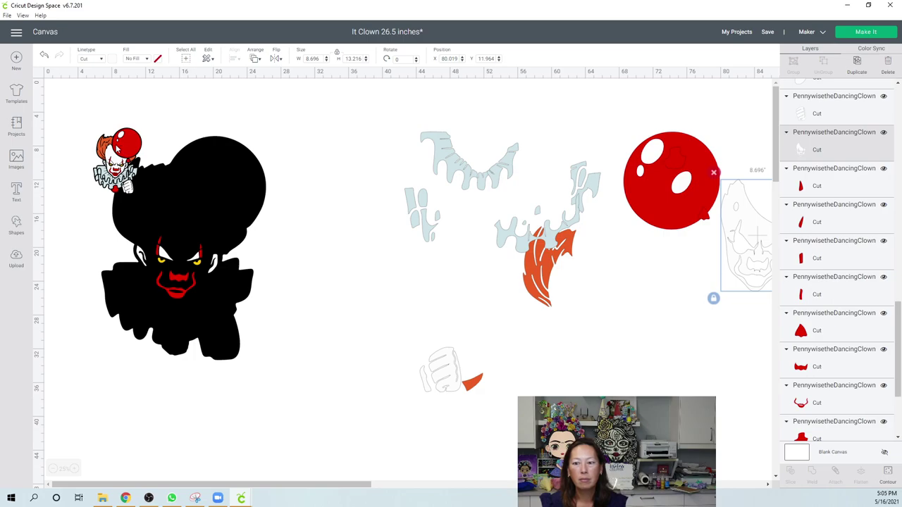
{"action": "key", "text": "ctrl+z"}
{"action": "key", "text": "ctrl+z"}
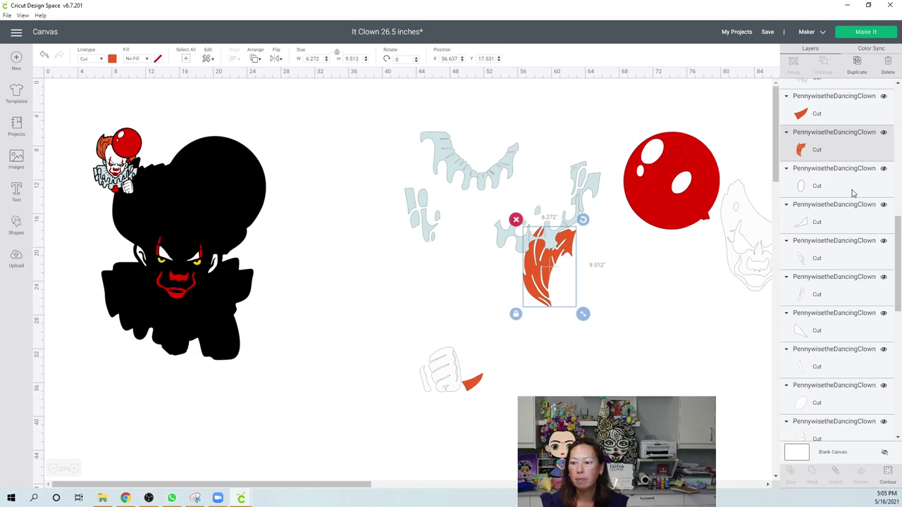
{"action": "scroll", "coordinate": [854, 192], "scroll_direction": "up", "scroll_amount": 5}
{"action": "left_click", "coordinate": [843, 104]}
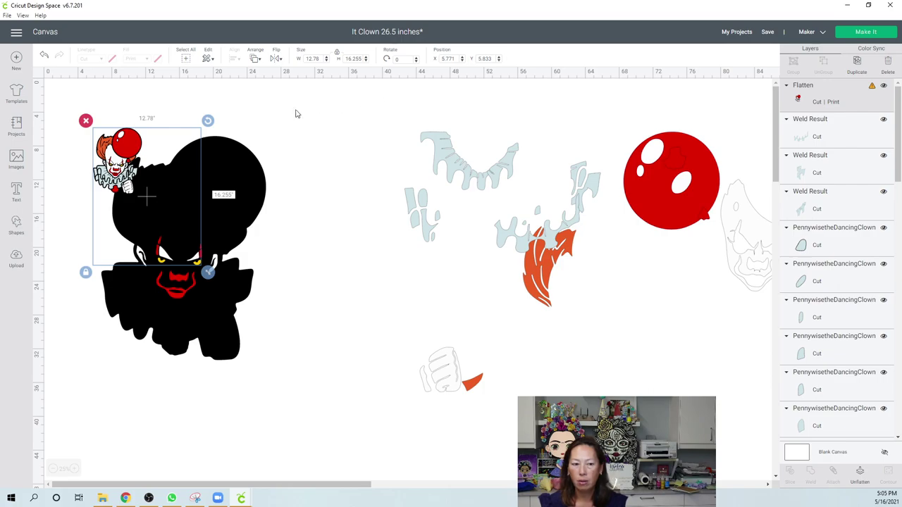
{"action": "key", "text": "Up"}
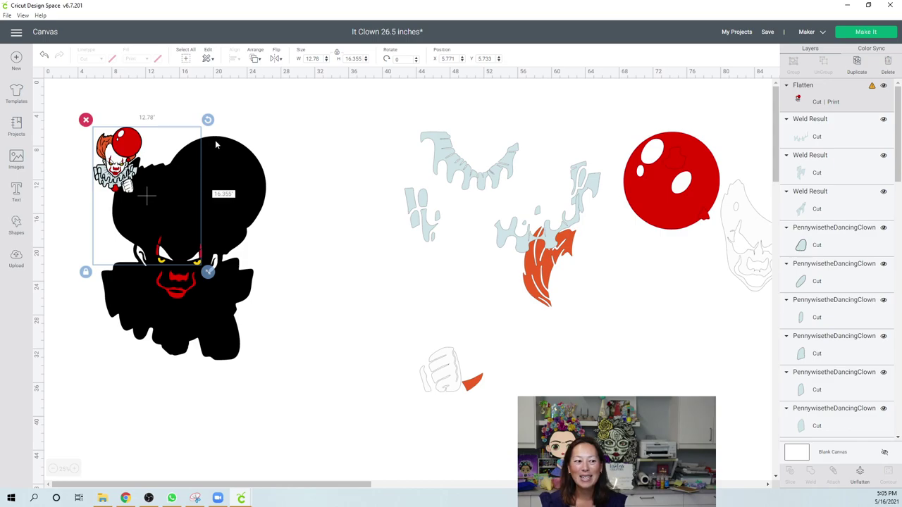
{"action": "left_click_drag", "start_coordinate": [119, 153], "coordinate": [152, 152]}
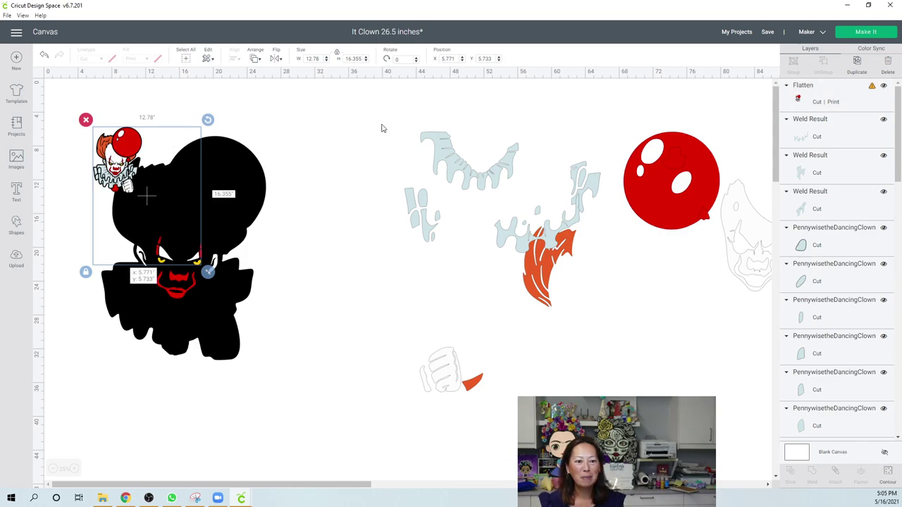
{"action": "left_click_drag", "start_coordinate": [178, 193], "coordinate": [756, 235]}
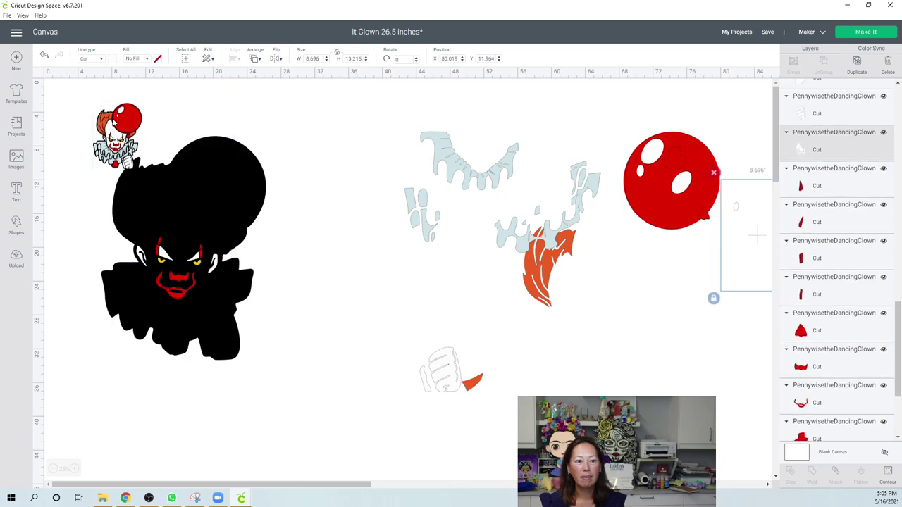
- Check the orange hair and balloon layers, then select and delete the flattened clown reference image
{"action": "left_click", "coordinate": [818, 144]}
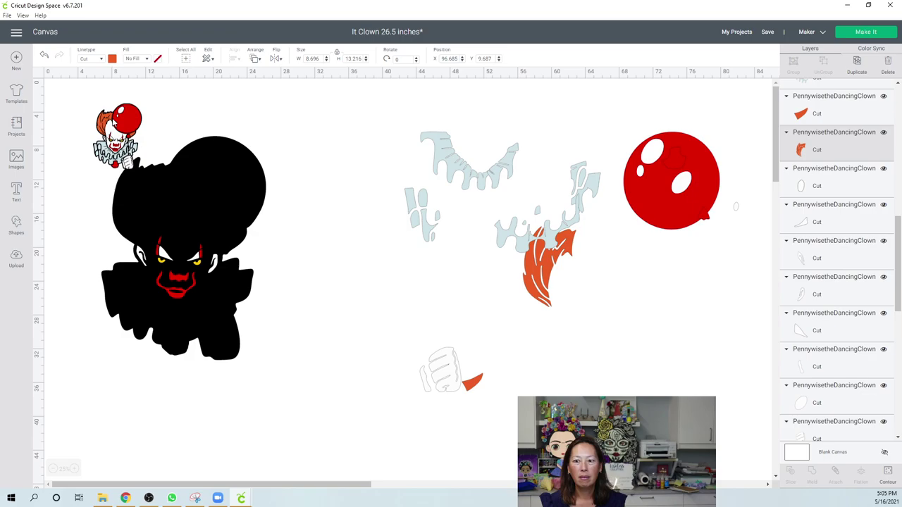
{"action": "left_click", "coordinate": [548, 266]}
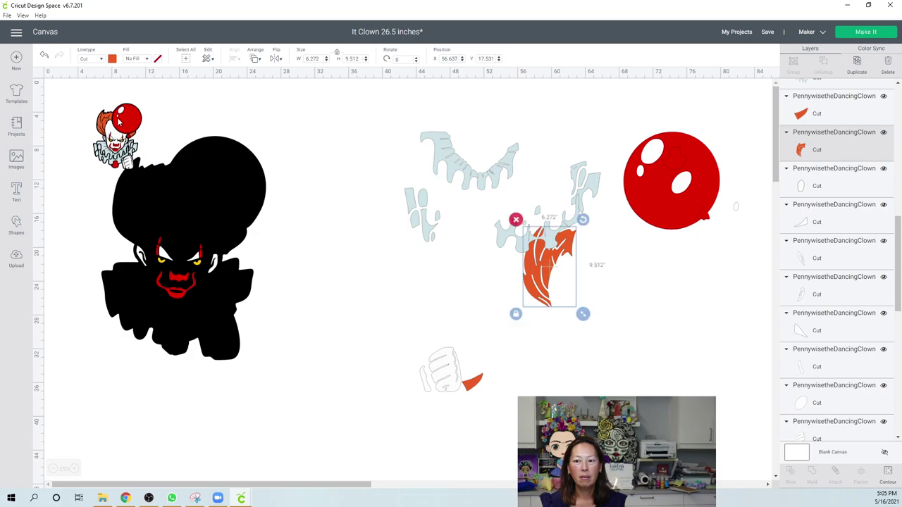
{"action": "left_click_drag", "start_coordinate": [898, 221], "coordinate": [900, 396]}
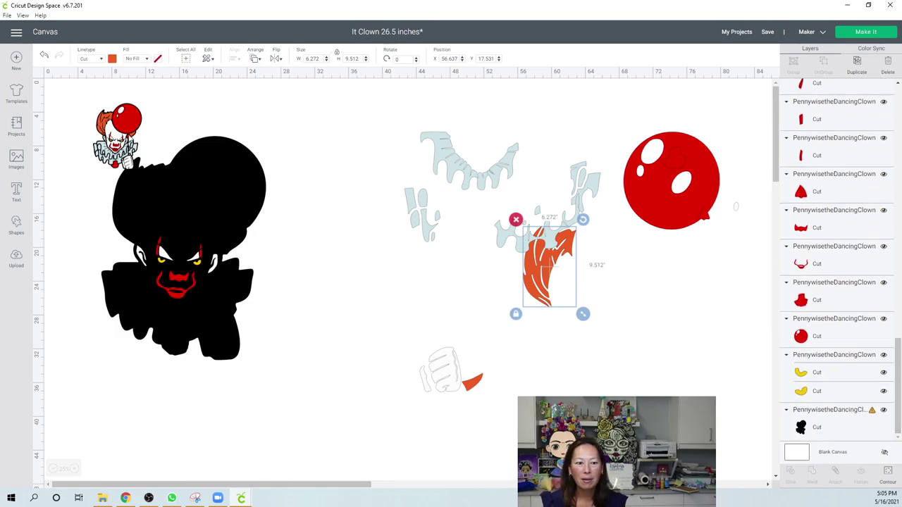
{"action": "left_click", "coordinate": [831, 185]}
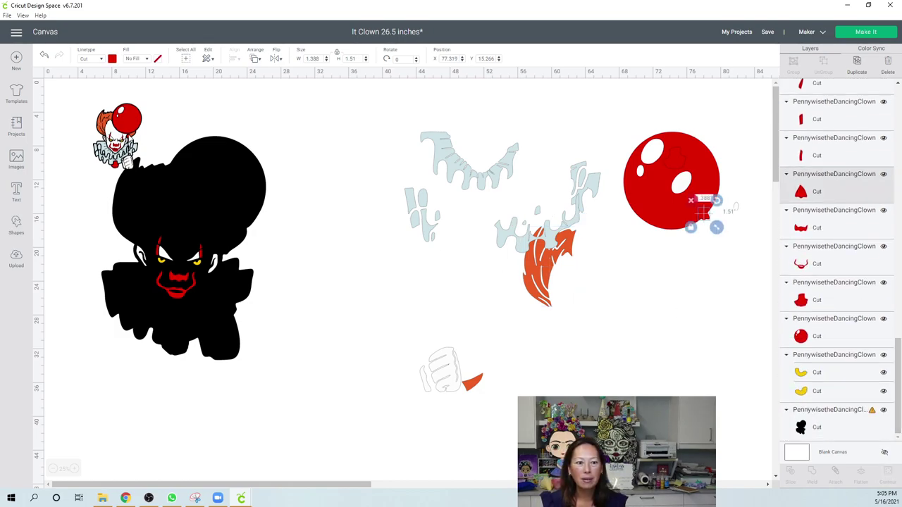
{"action": "left_click", "coordinate": [266, 164]}
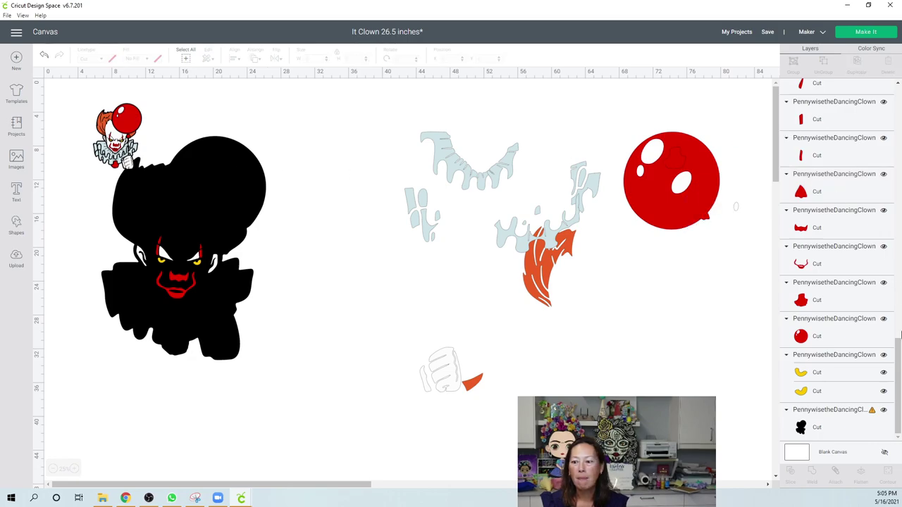
{"action": "left_click_drag", "start_coordinate": [897, 384], "coordinate": [896, 73]}
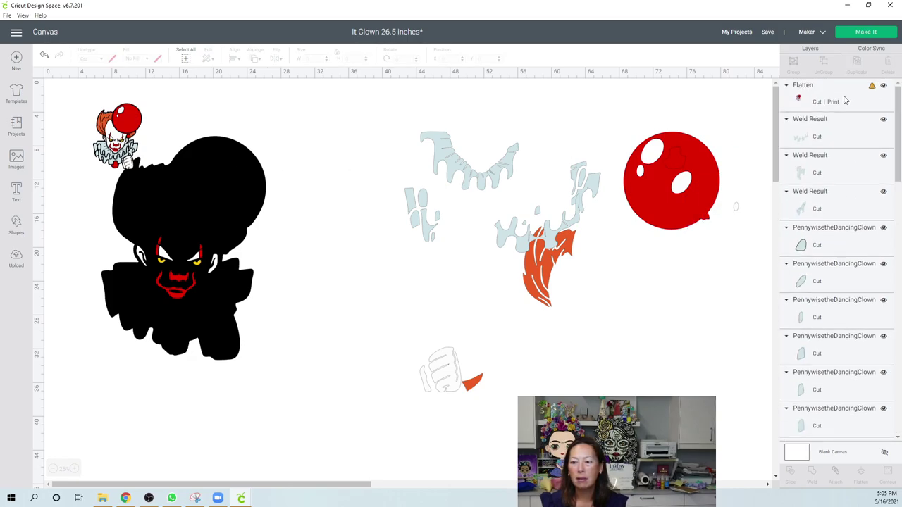
{"action": "left_click", "coordinate": [822, 103]}
{"action": "key", "text": "Delete"}
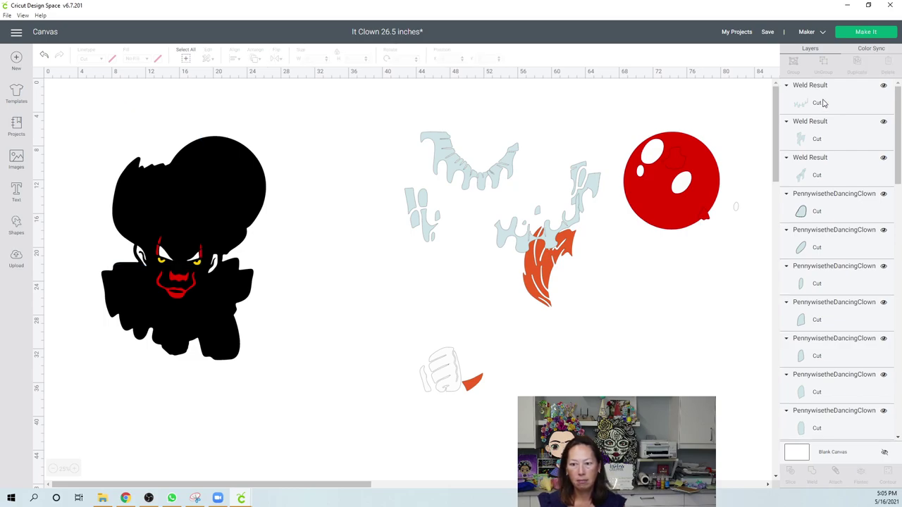